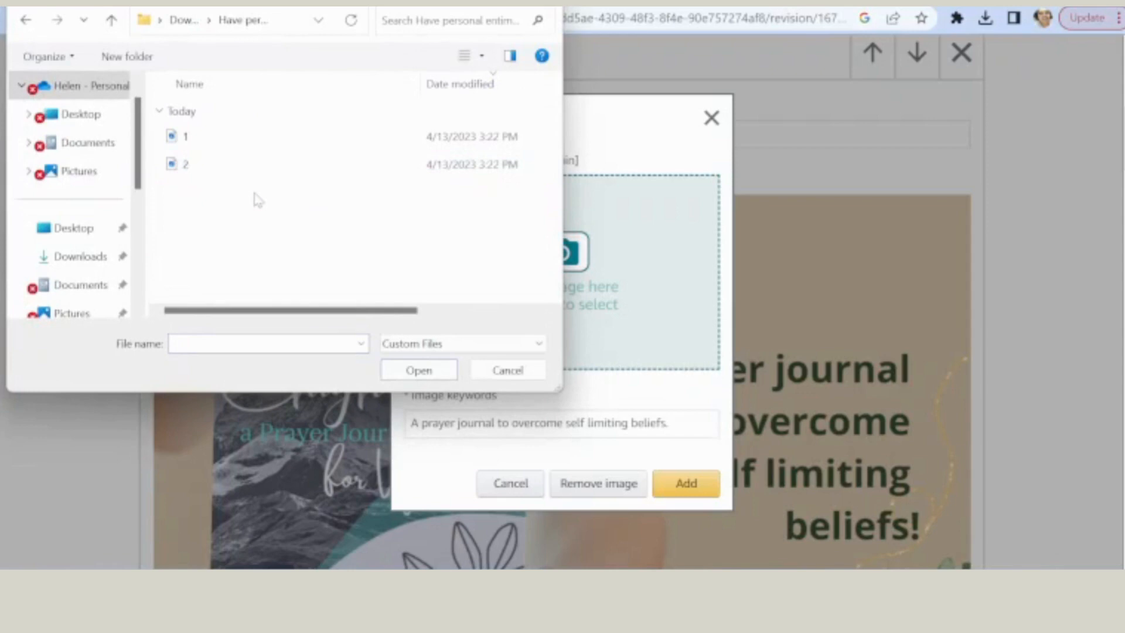
Load an image file from the downloads subfolder as the picture for the prayer journal module.
click(418, 370)
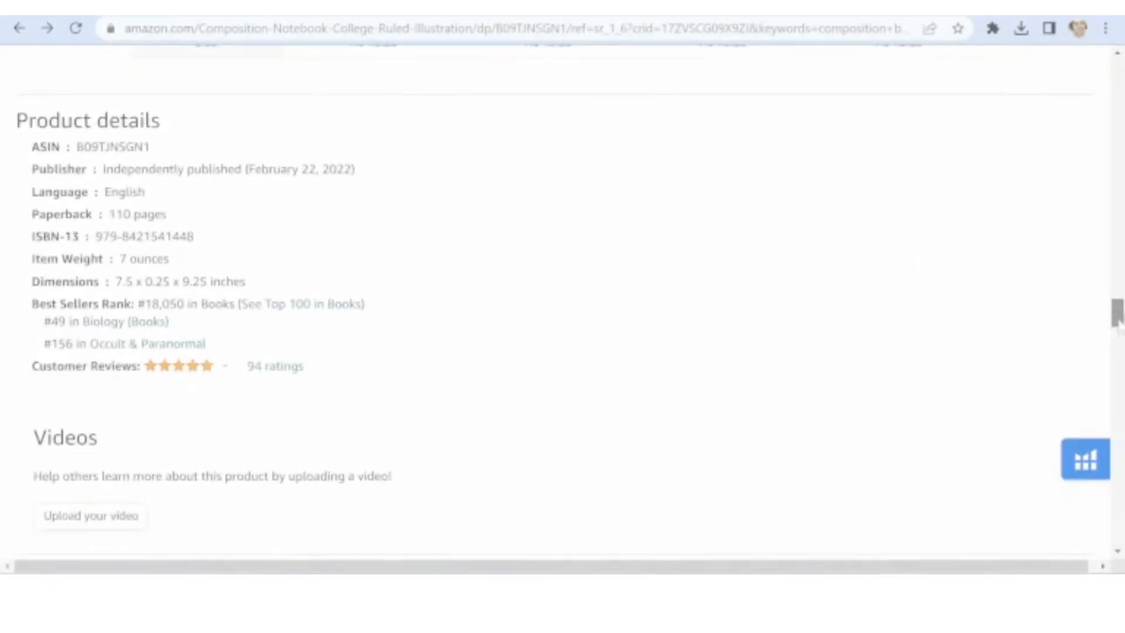
Look over the publisher images and details on the blue butterfly composition notebook's product page.
drag(1116, 311, 1093, 97)
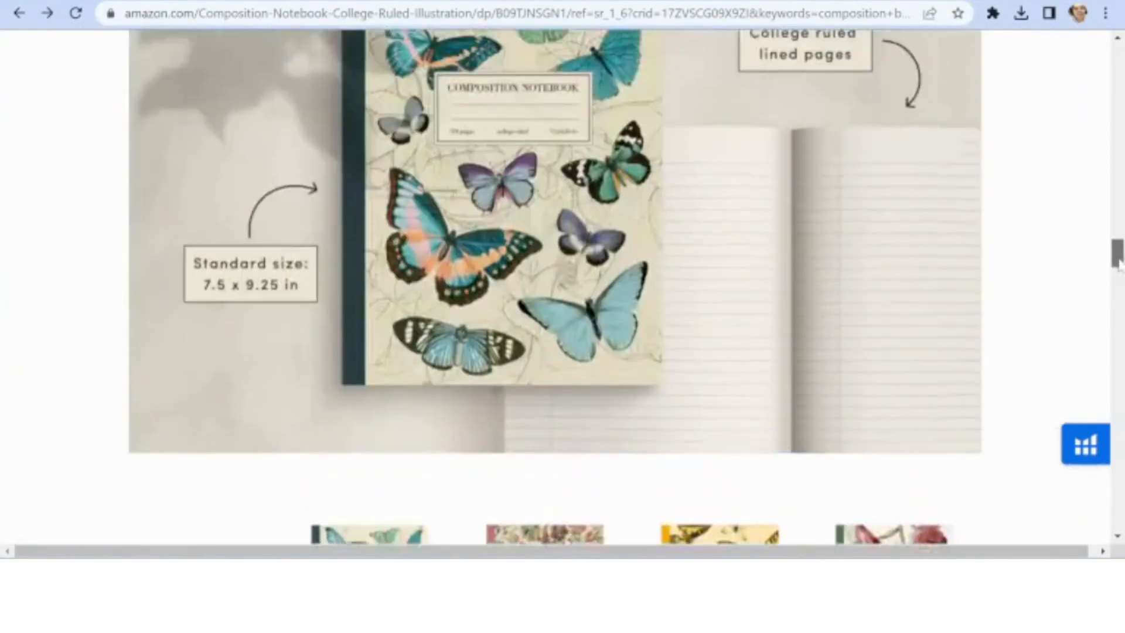
drag(1114, 251, 1082, 109)
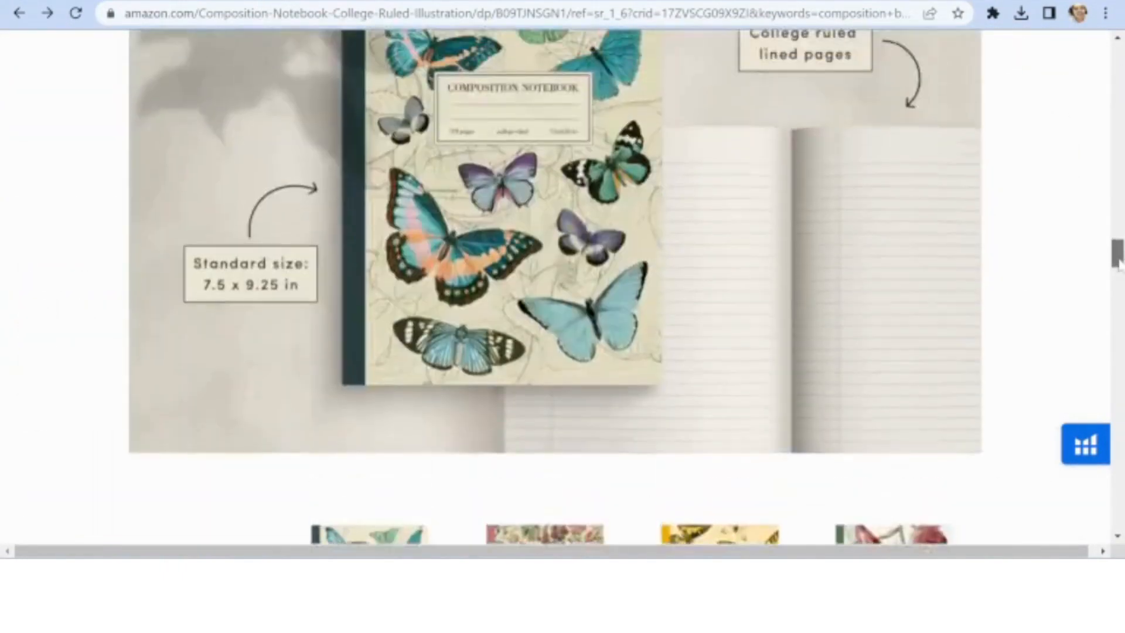
drag(1115, 250, 1101, 73)
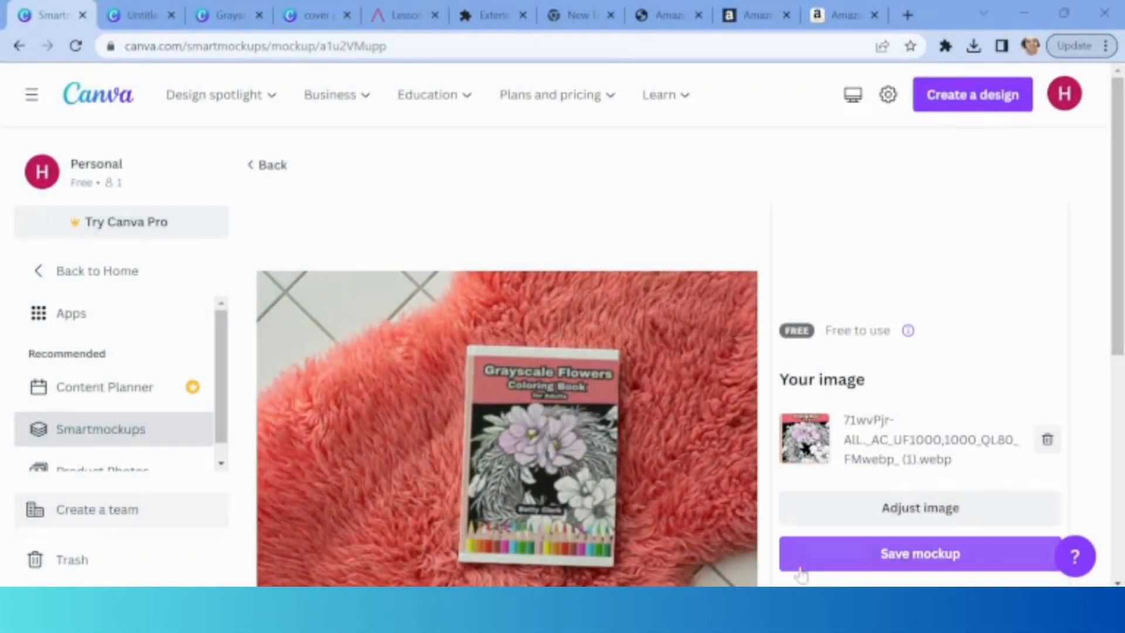
Enlarge the Grayscale Flowers cover image in the book mockup so that it reaches the top of the cover area.
click(930, 508)
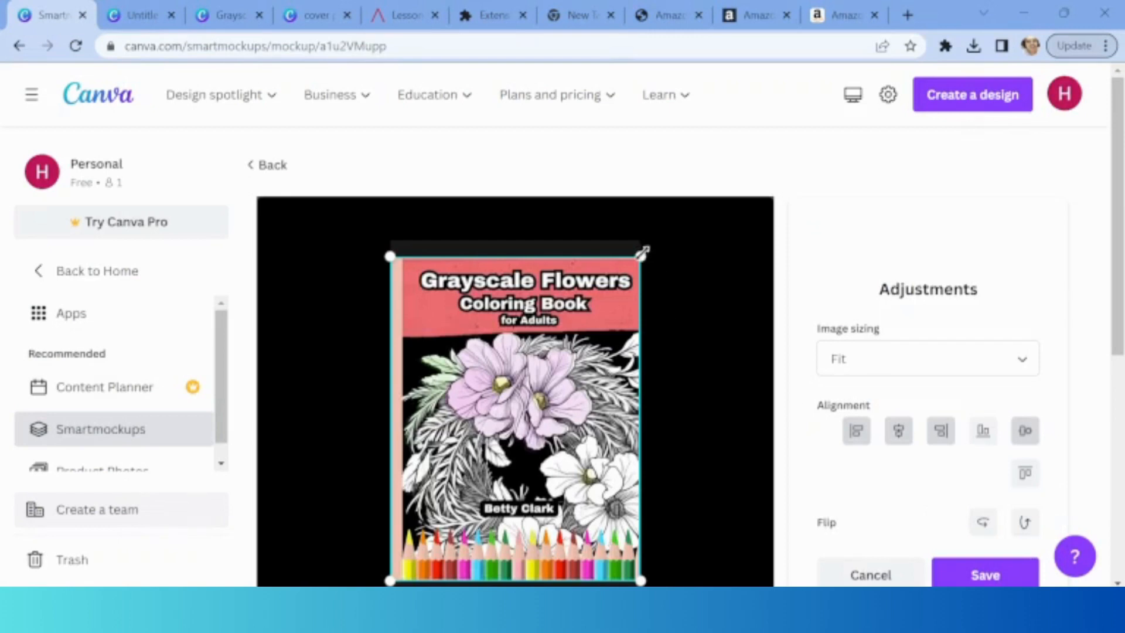
drag(645, 256, 647, 234)
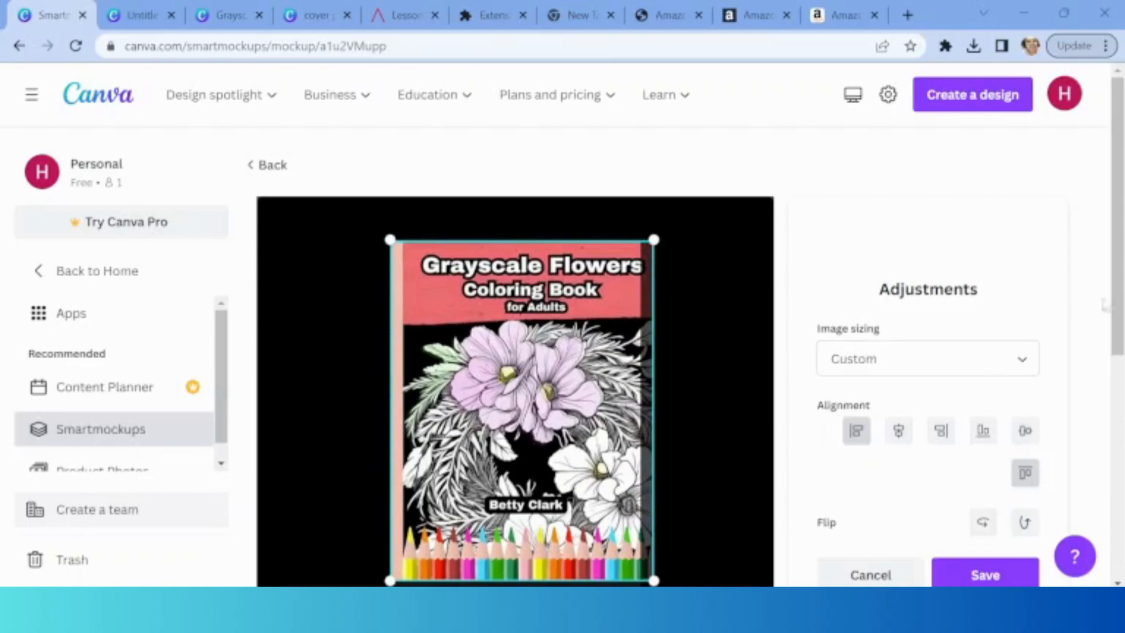
drag(1119, 316, 1120, 362)
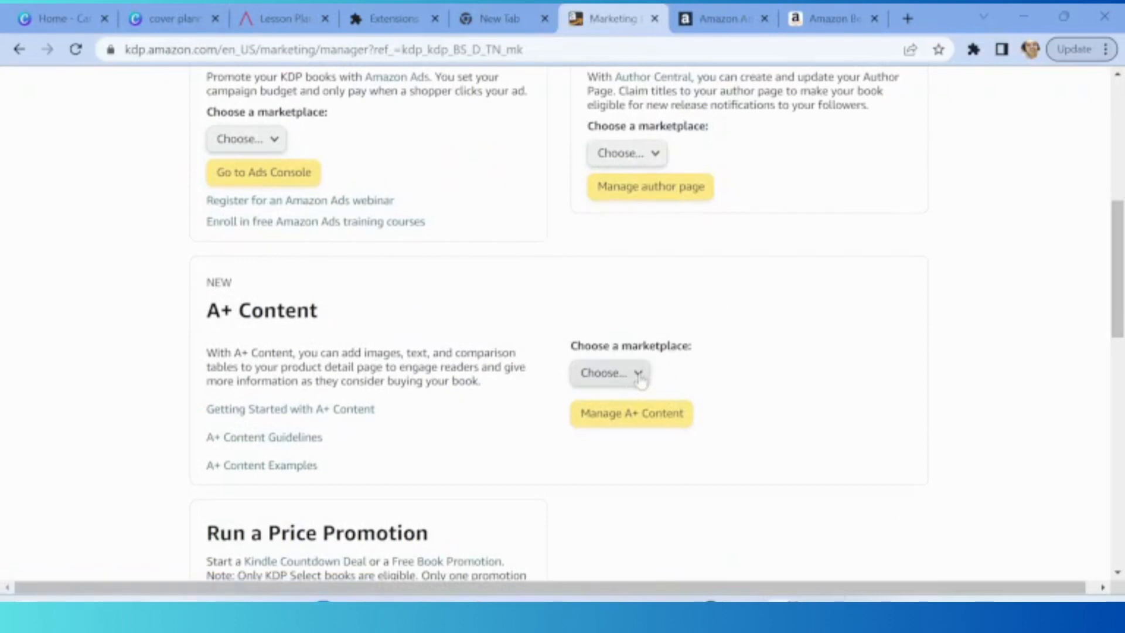
Open the A+ Content manager for the Amazon.com marketplace and sign in with the account password.
click(640, 377)
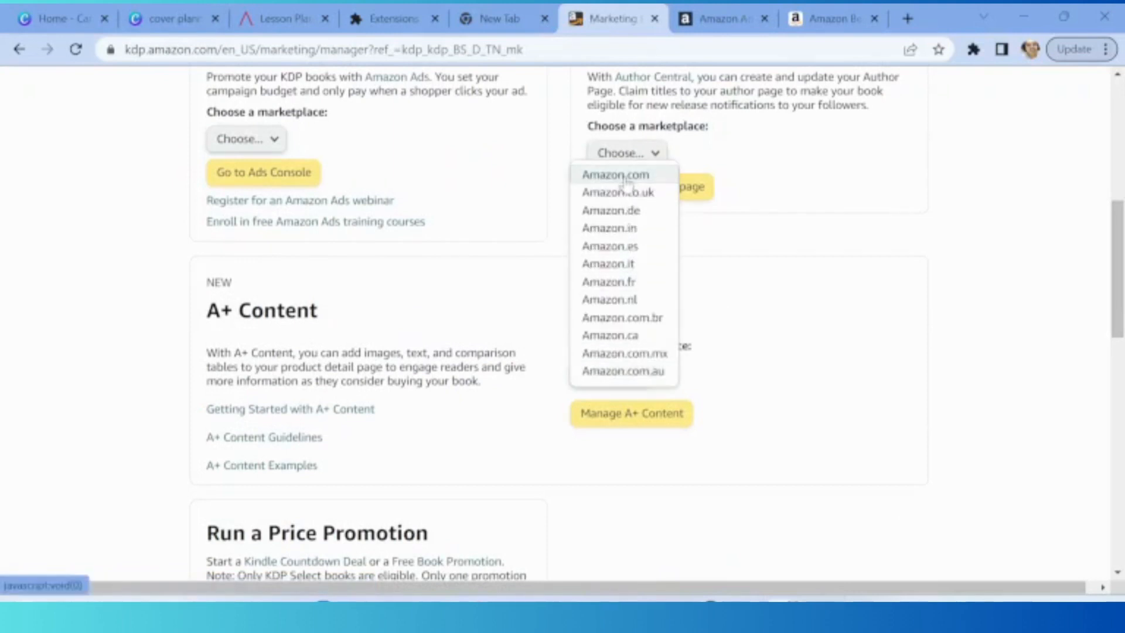
click(612, 174)
click(602, 414)
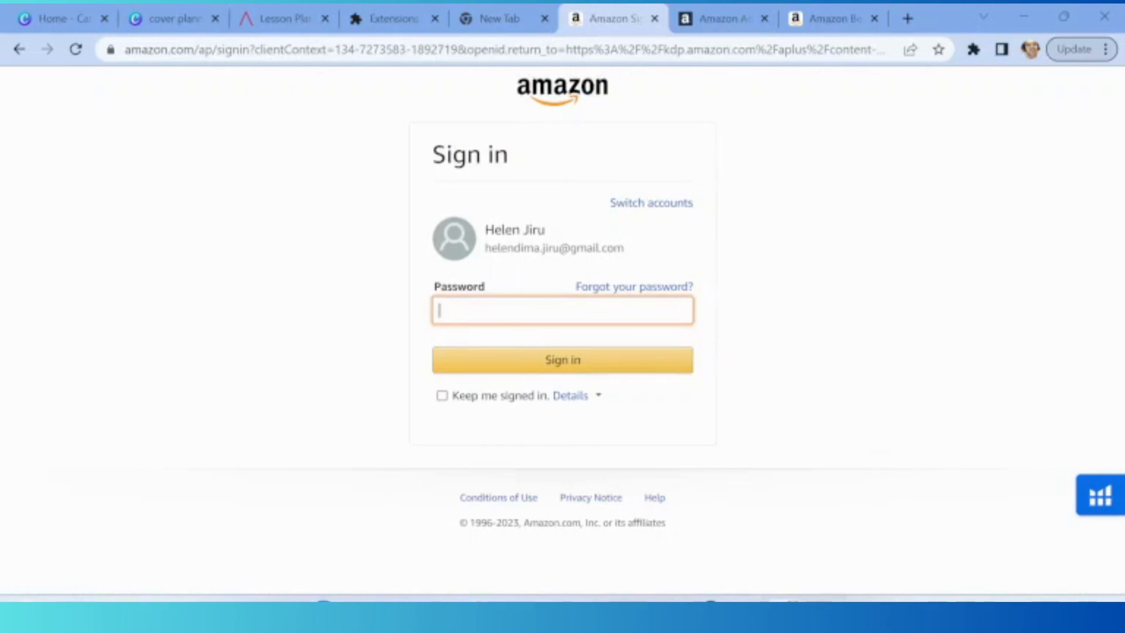
text(•••••••••)
click(556, 360)
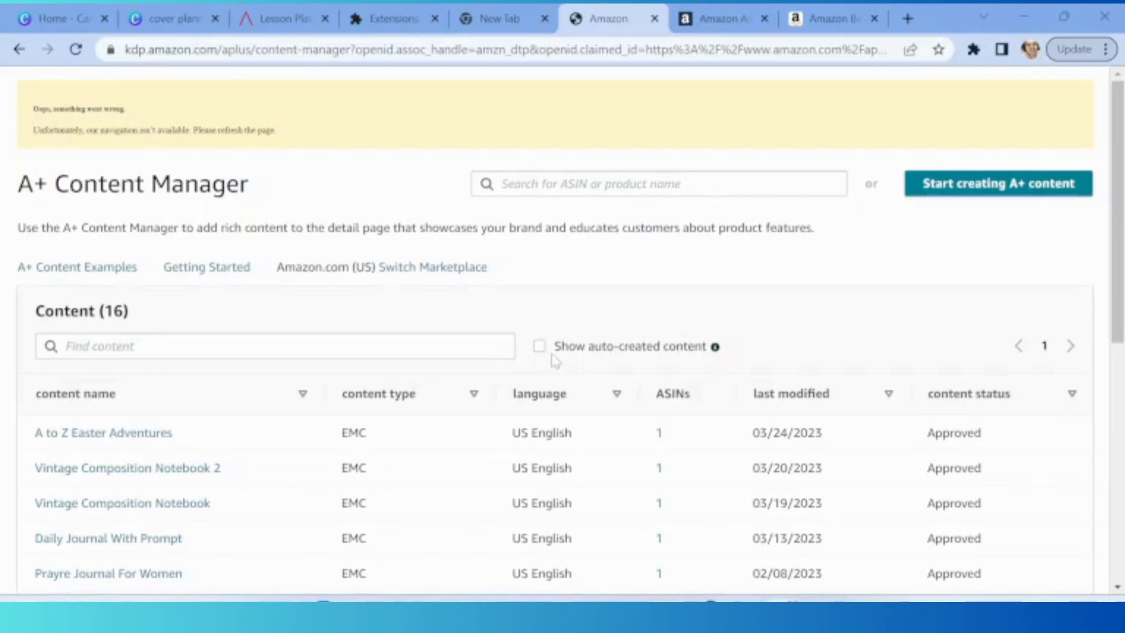
Start new A+ content named "Grayscale Adult Coloring book" and begin adding a module.
click(995, 184)
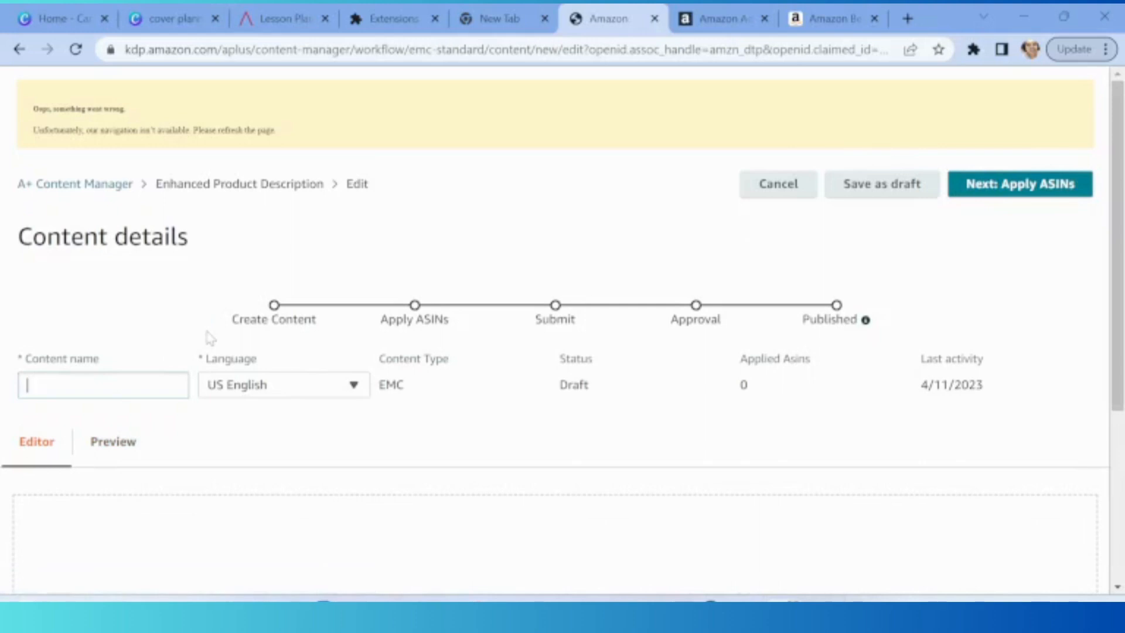
text(Adult)
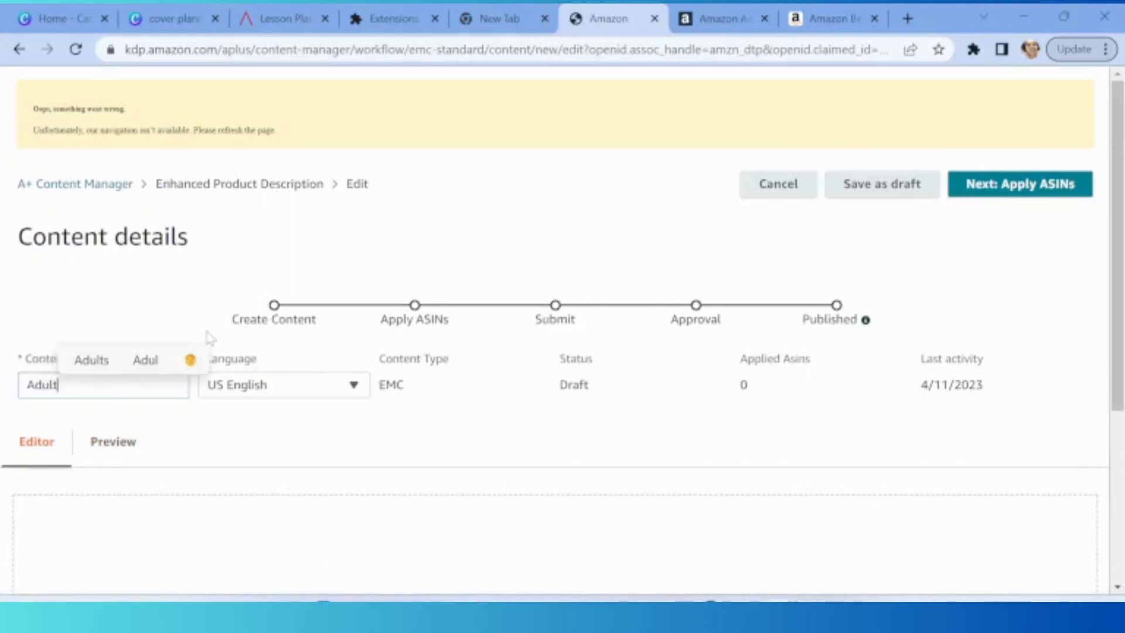
key(BackSpace)
key(BackSpace)
key(BackSpace)
key(BackSpace)
key(BackSpace)
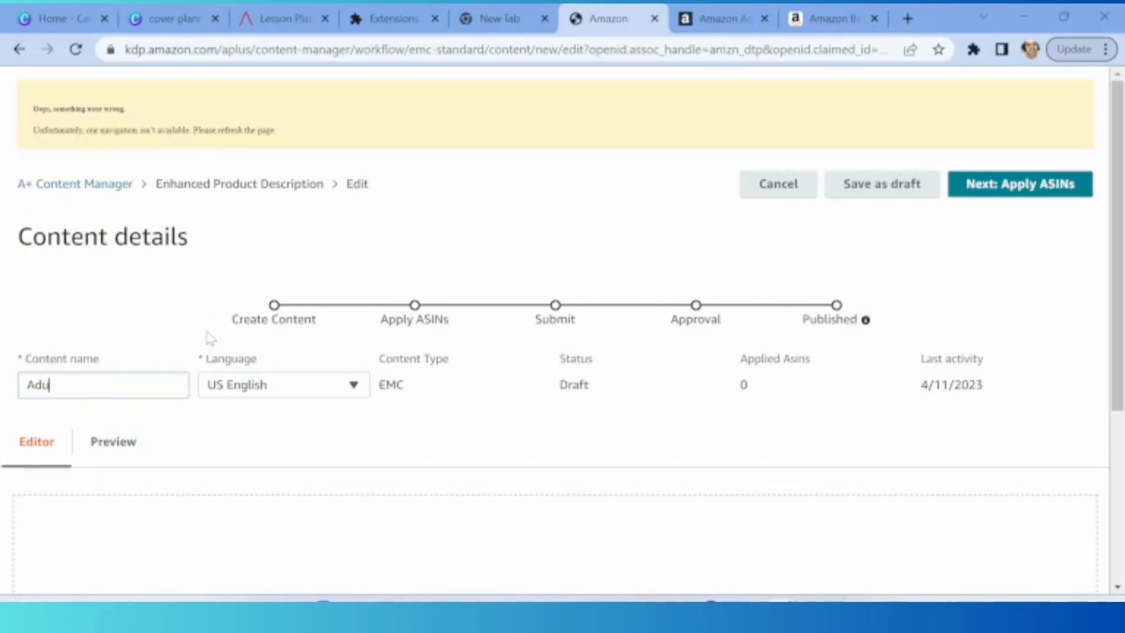
text(Gray)
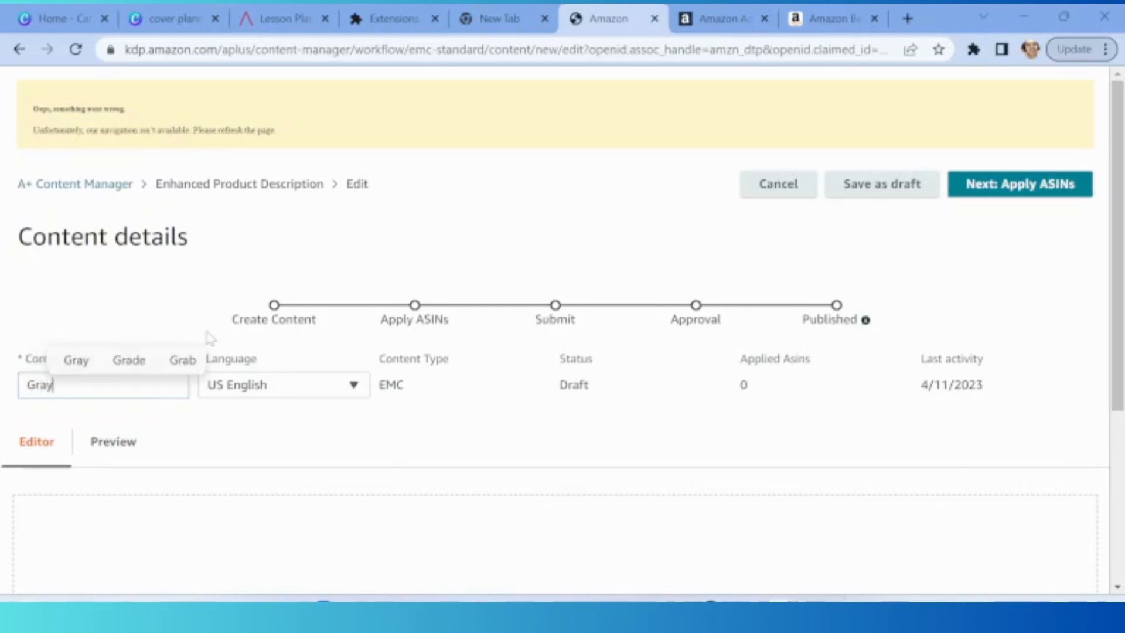
text(scale Adult Coloring book)
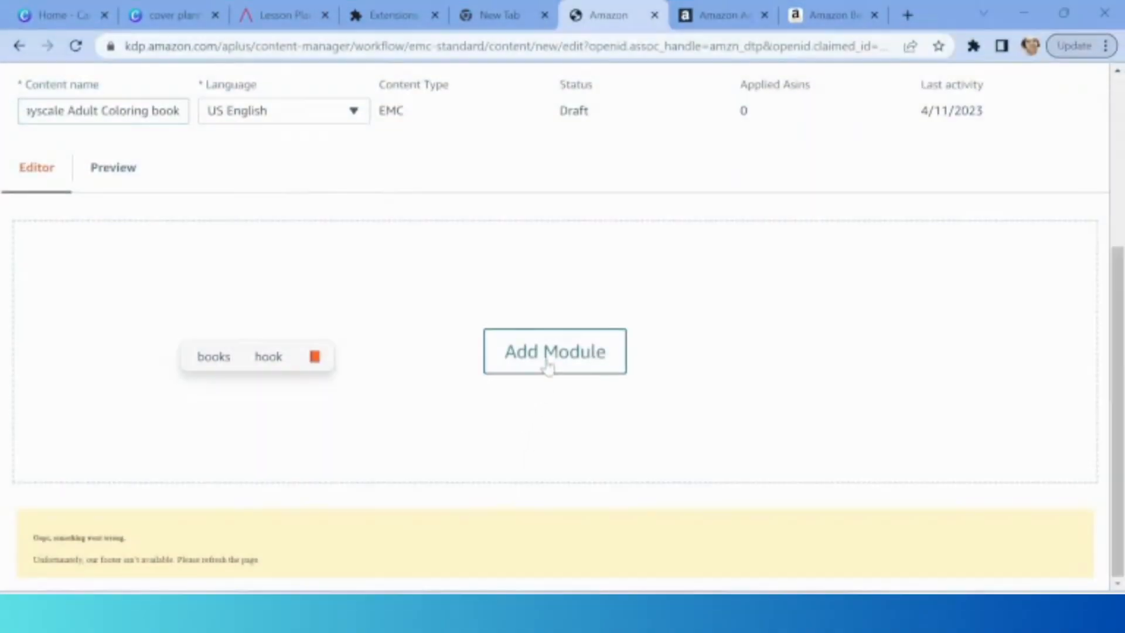
click(548, 364)
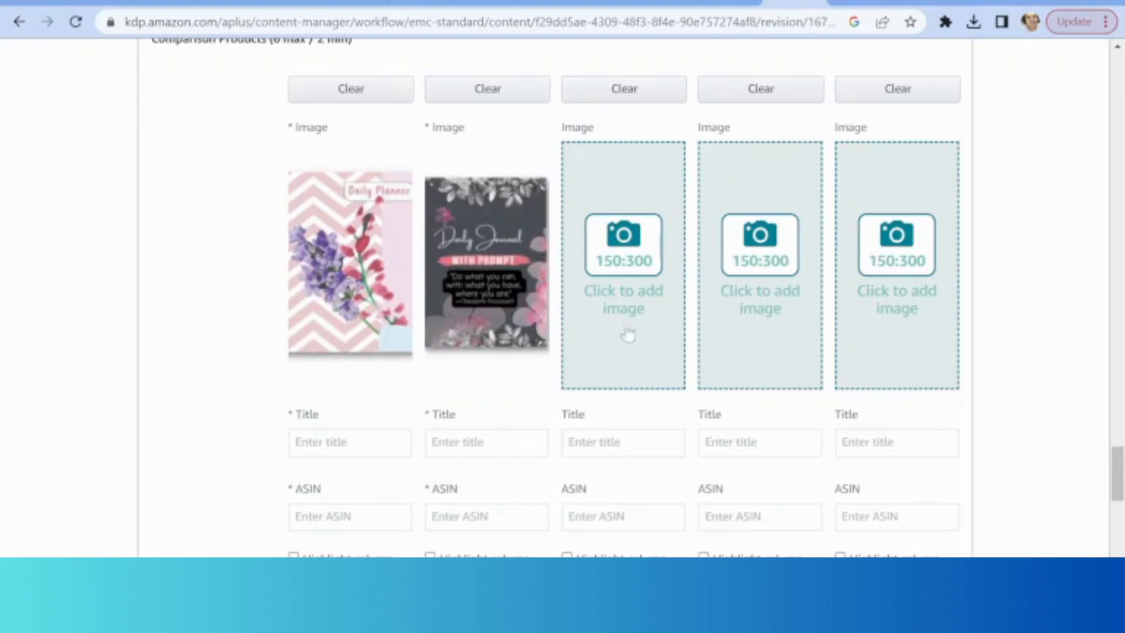
Select image file 3 for the third product in the comparison chart.
click(619, 252)
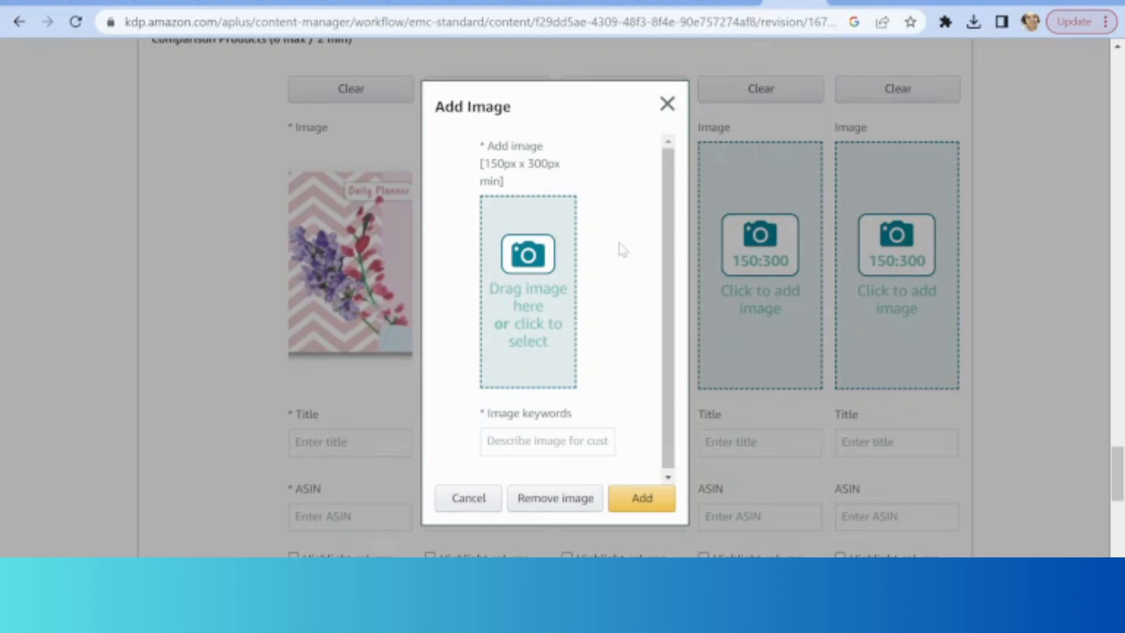
click(523, 262)
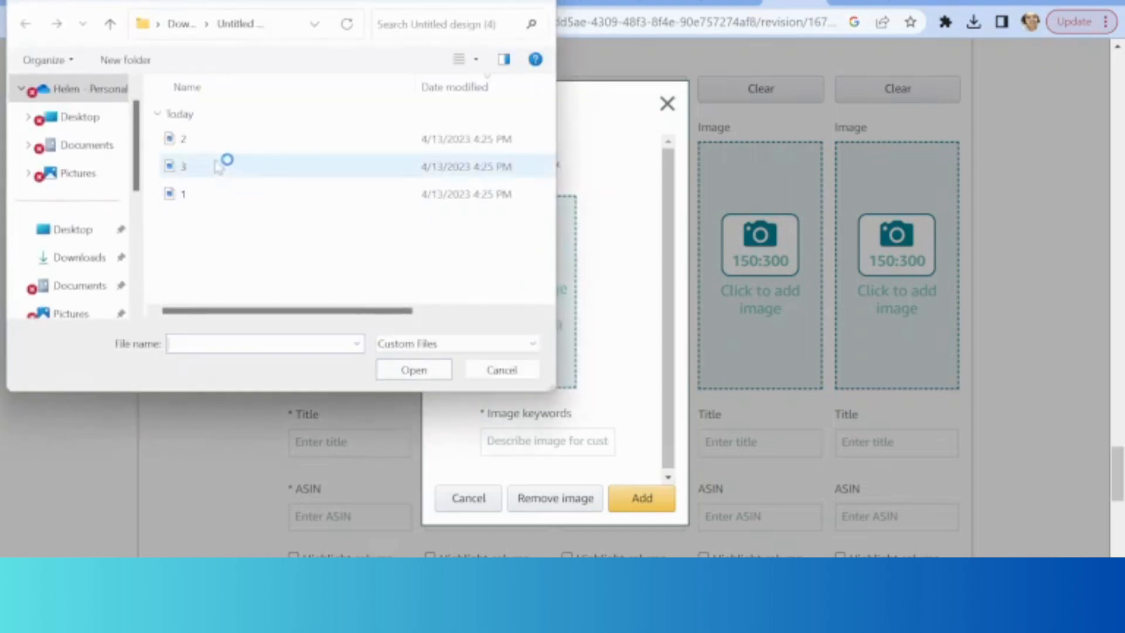
click(218, 167)
click(413, 370)
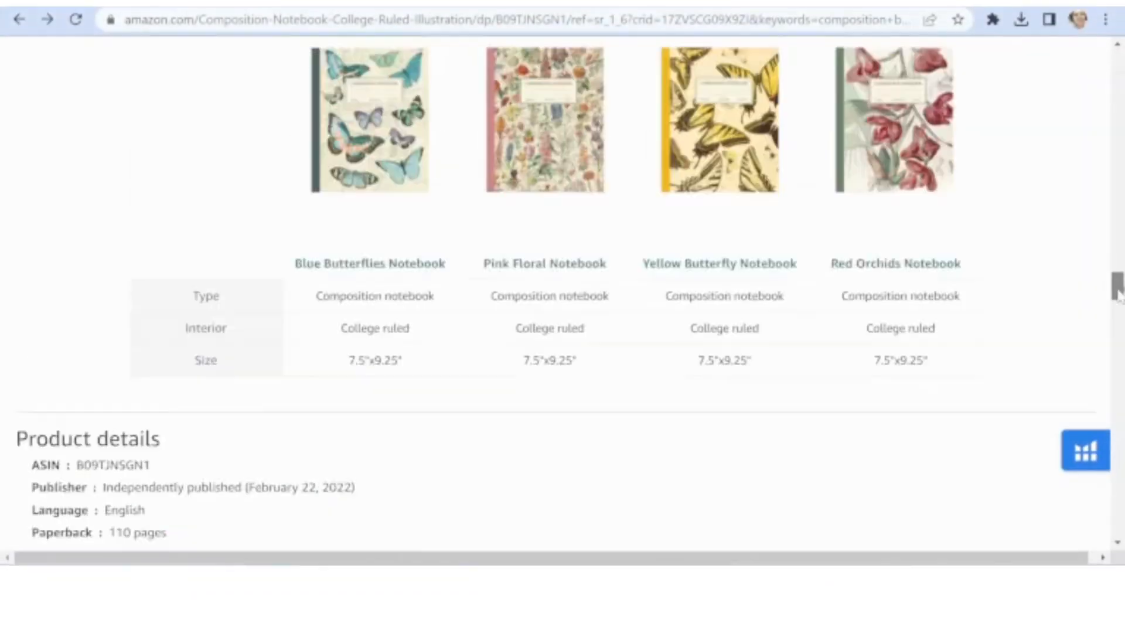
Examine the butterfly notebook's product page, including the comparison chart, publisher images, description, author section and related items.
scroll(1106, 153, up, 15)
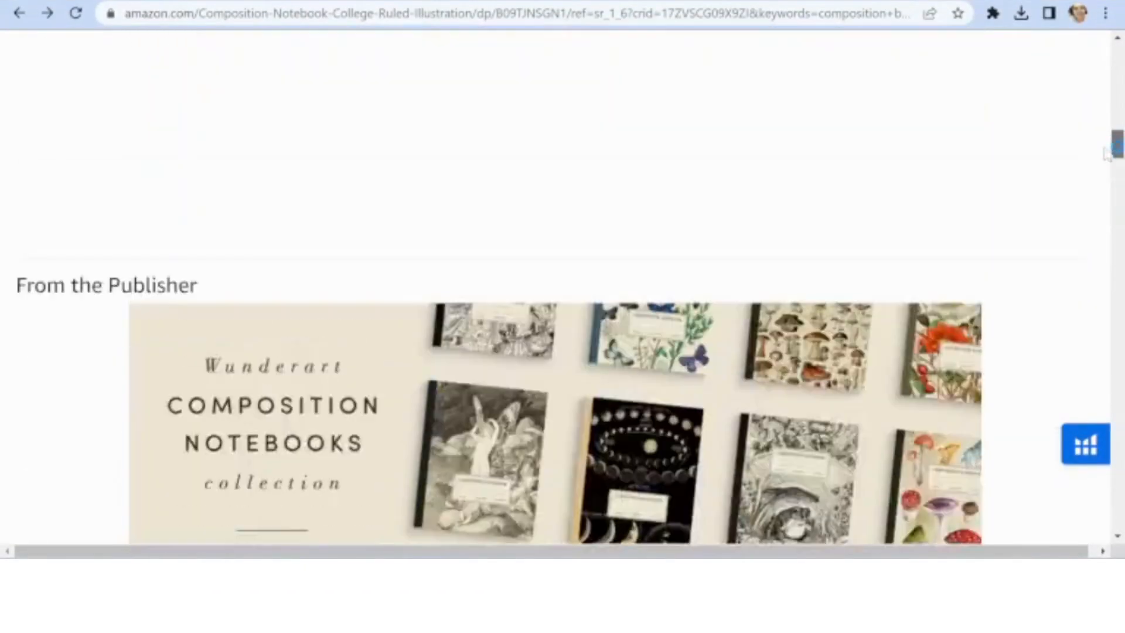
scroll(1104, 154, up, 20)
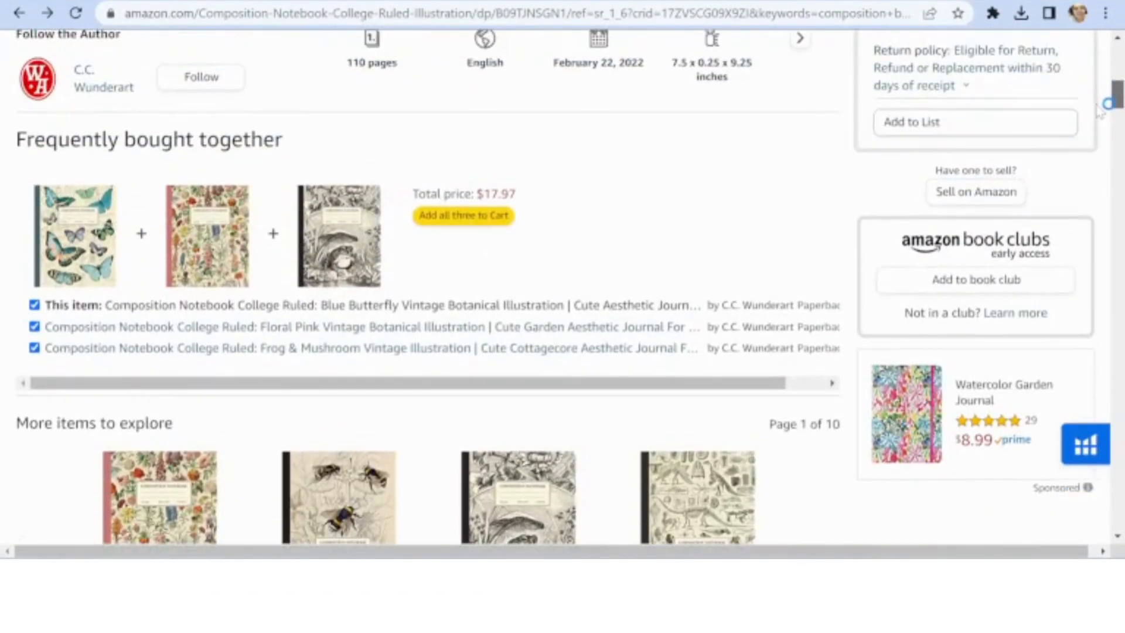
scroll(1099, 111, up, 9)
scroll(1093, 98, down, 5)
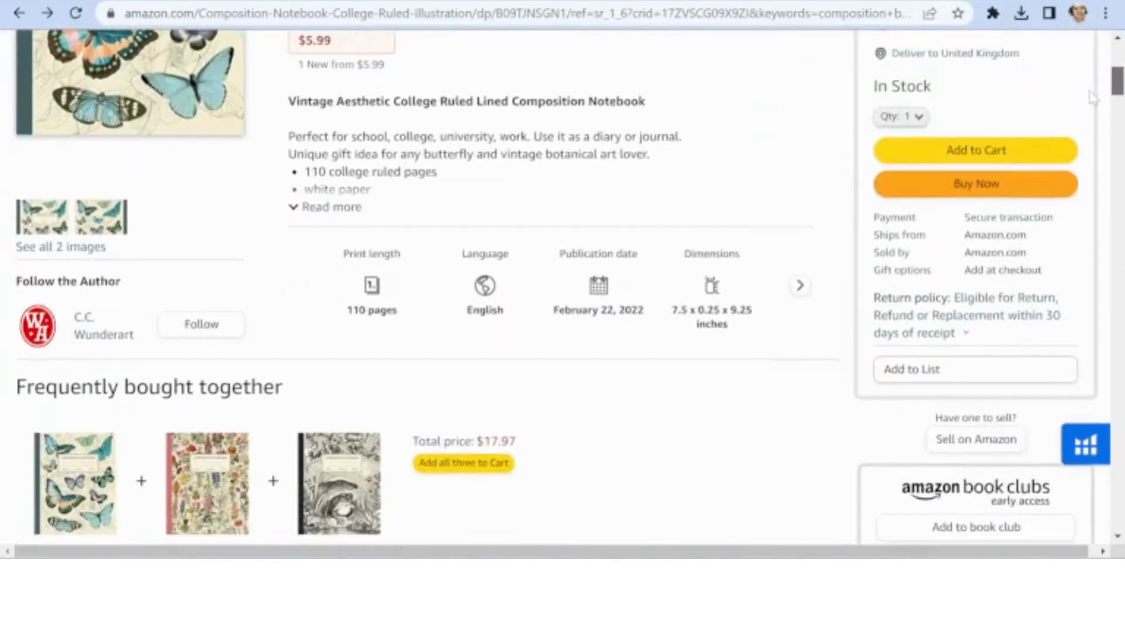
click(112, 335)
scroll(1106, 153, down, 20)
scroll(1106, 153, up, 20)
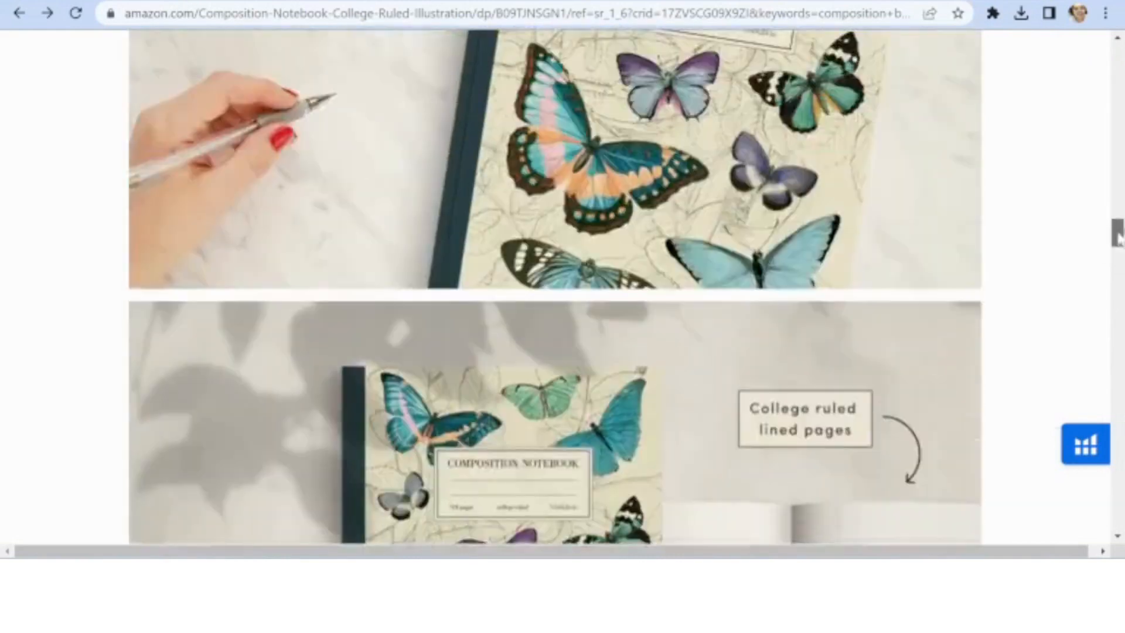
scroll(1106, 153, up, 10)
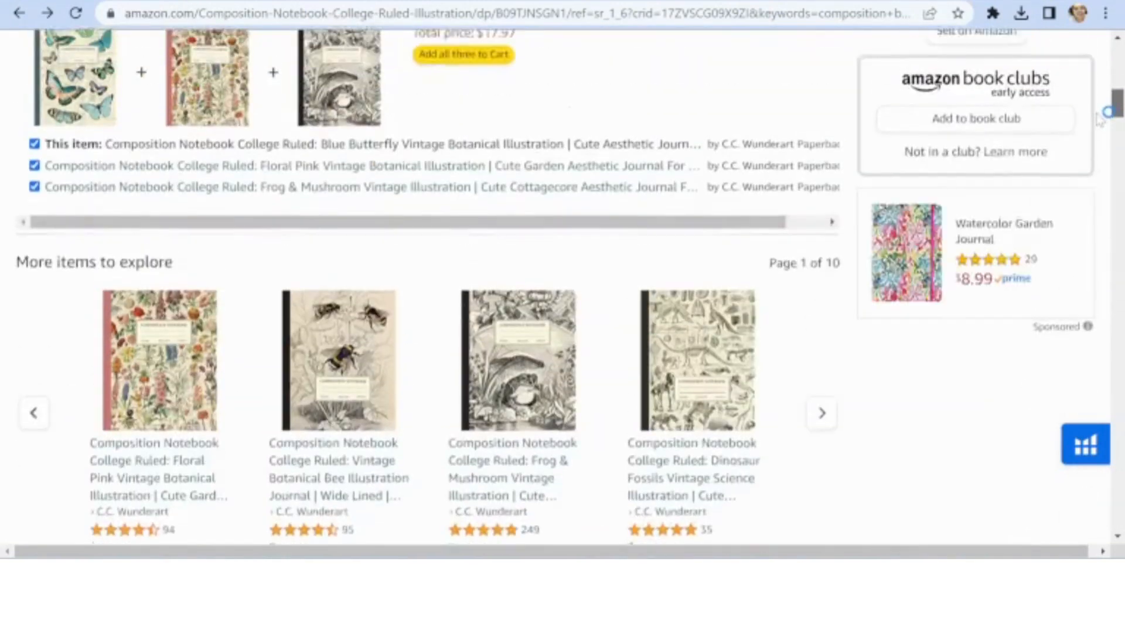
scroll(1105, 105, up, 8)
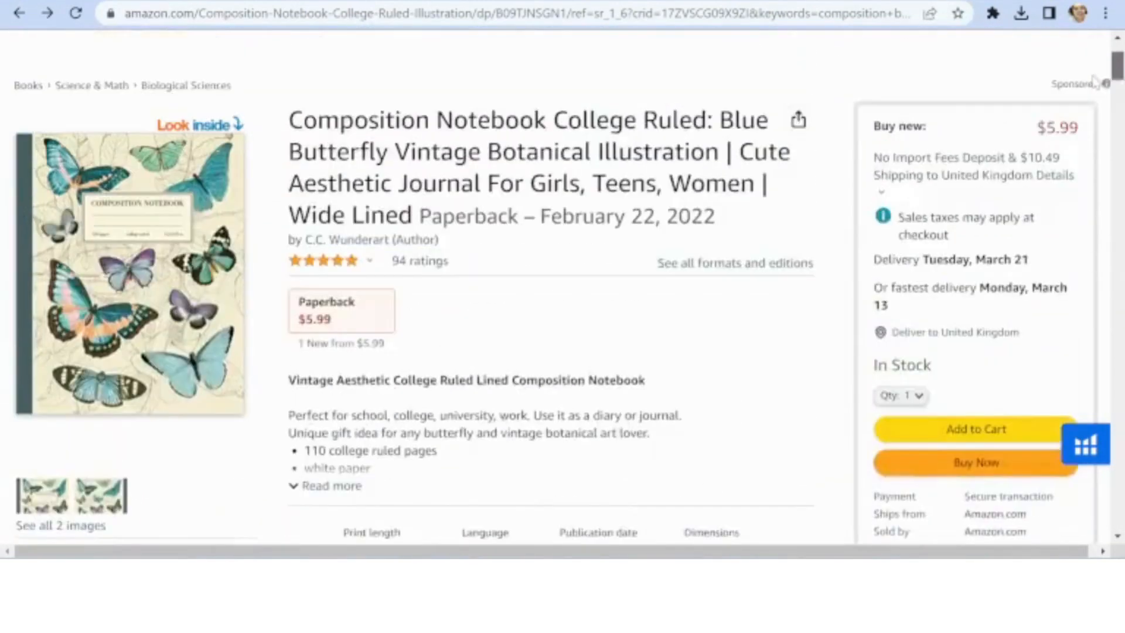
scroll(1093, 98, down, 4)
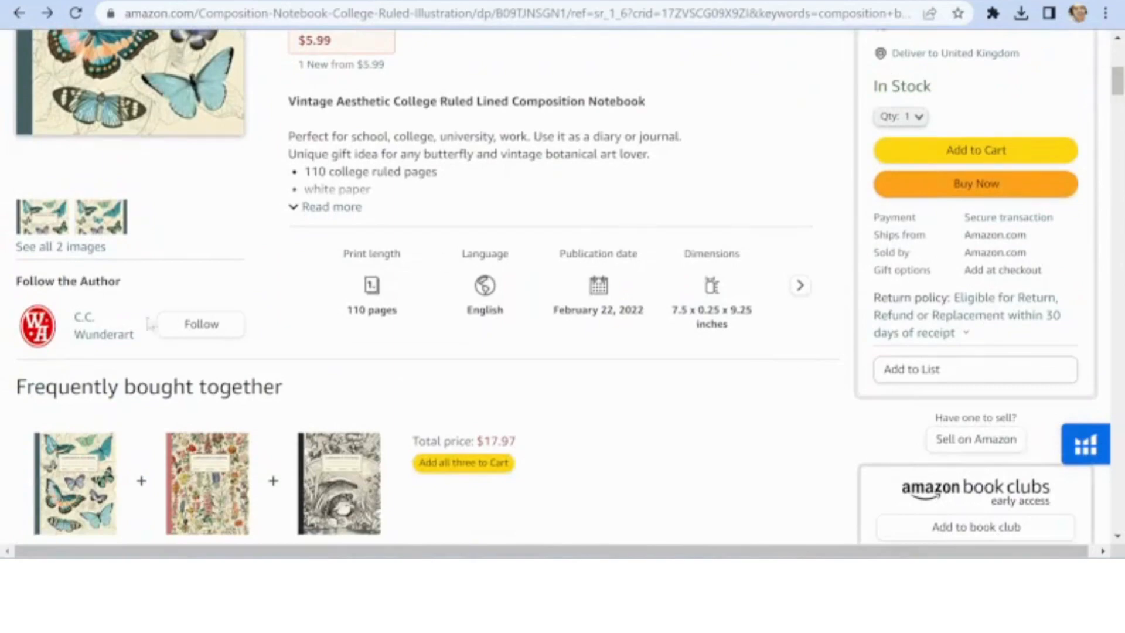
drag(1117, 82, 1090, 95)
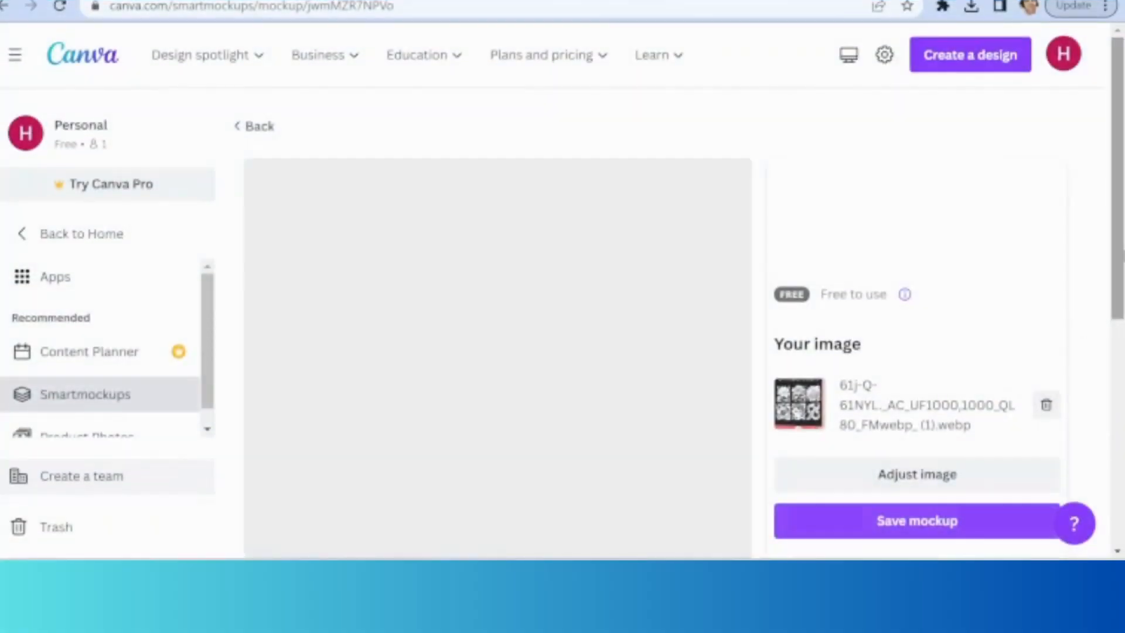
drag(1118, 217, 1121, 302)
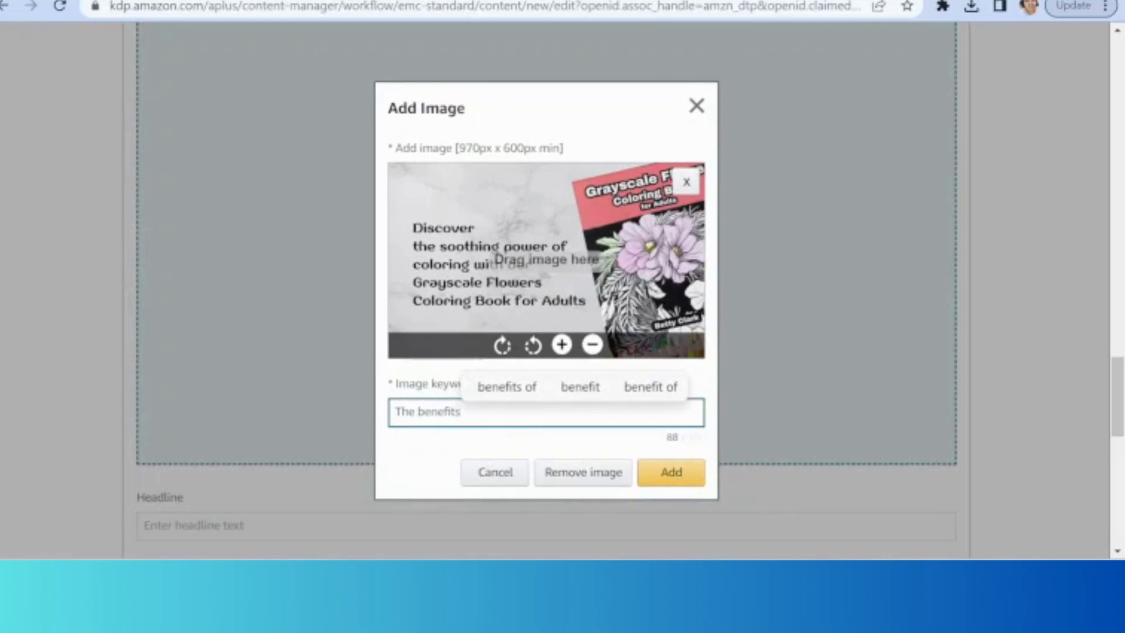
Reword the image keywords for the soothing-power banner as "The benefit of coloring Book".
key(BackSpace)
text(of d)
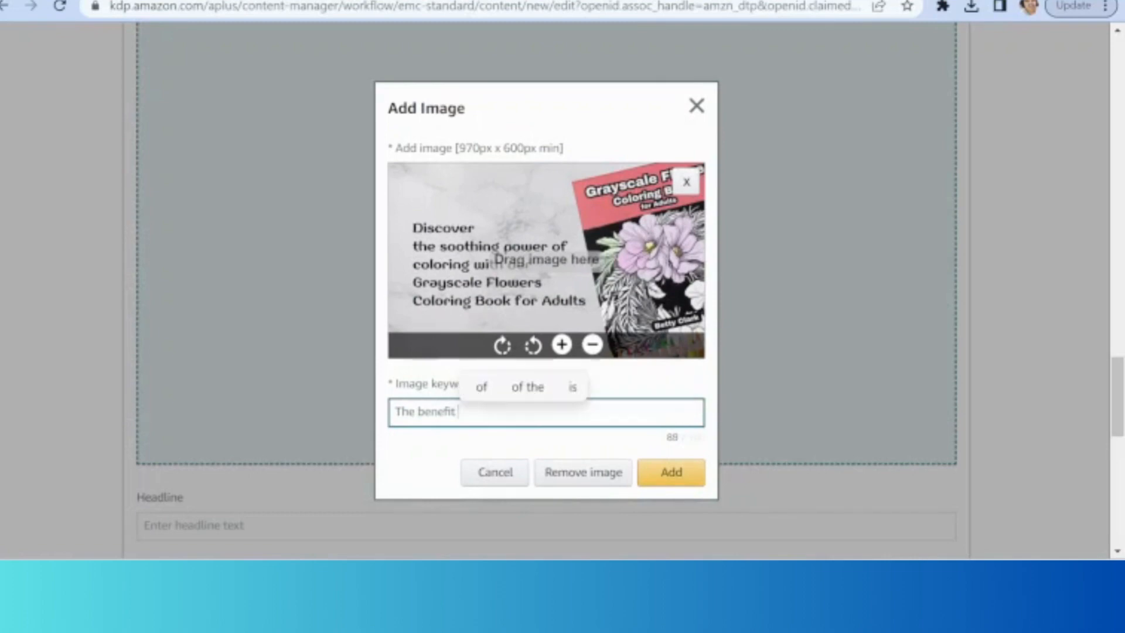
key(BackSpace)
text(colo)
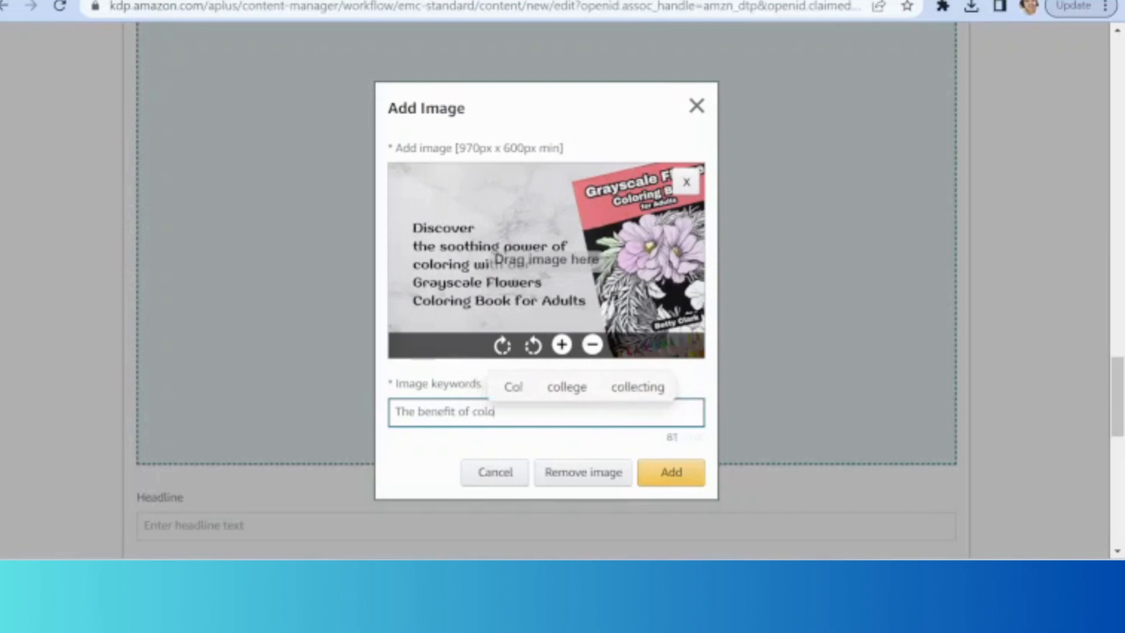
text(ring Book)
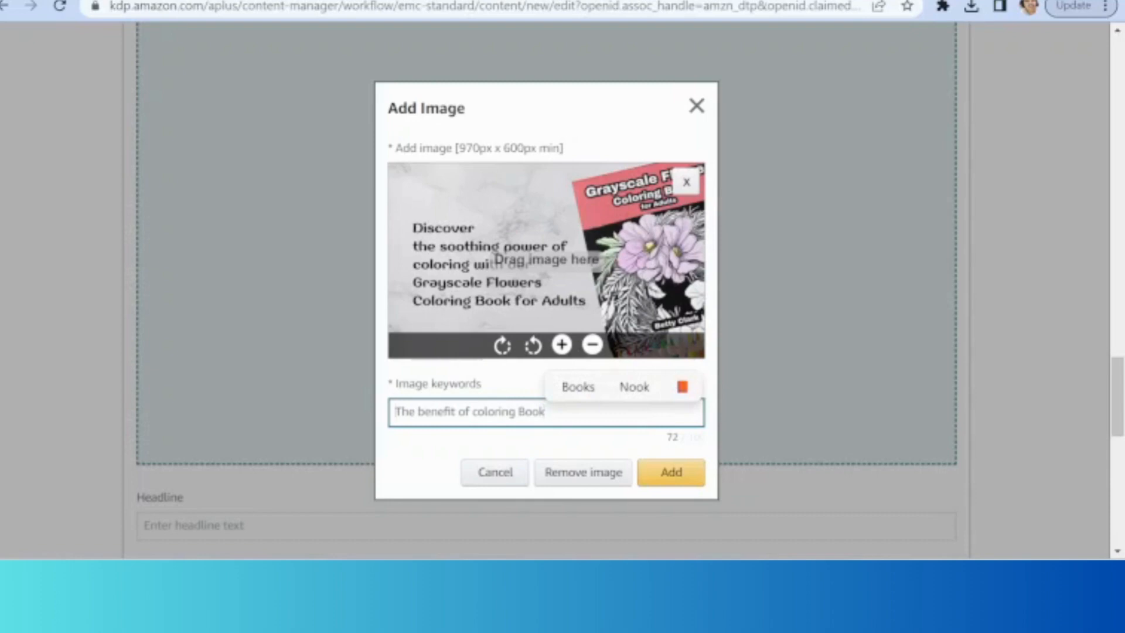
Expand the image keywords to "One of the benefit of coloring Book is it's soothing power." and add the image to the module.
text(One of)
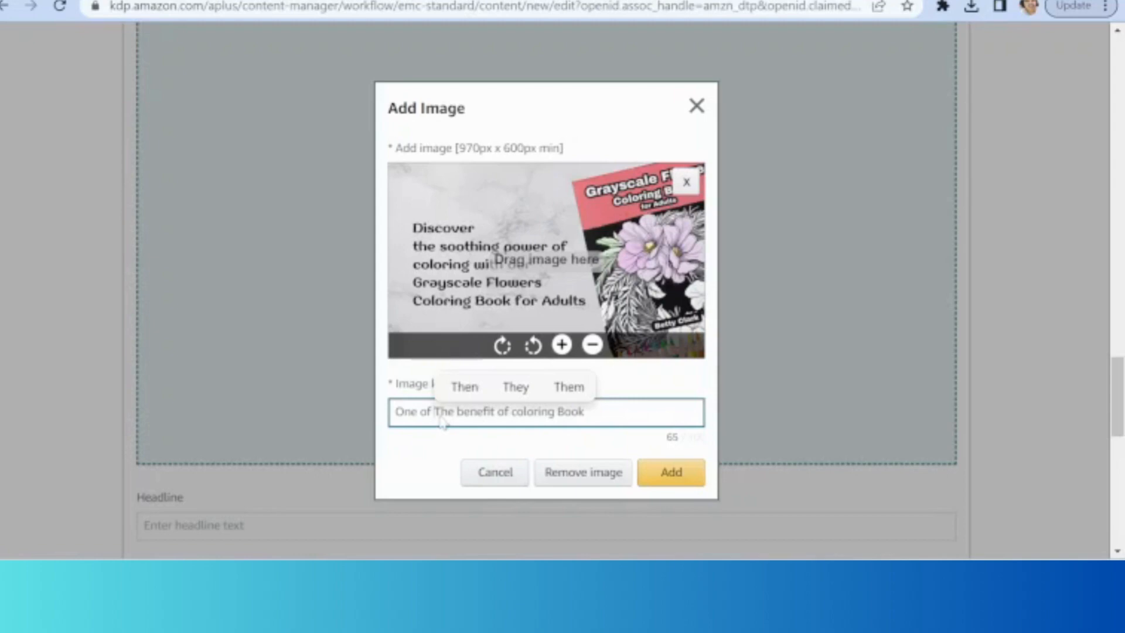
key(Delete)
text(t)
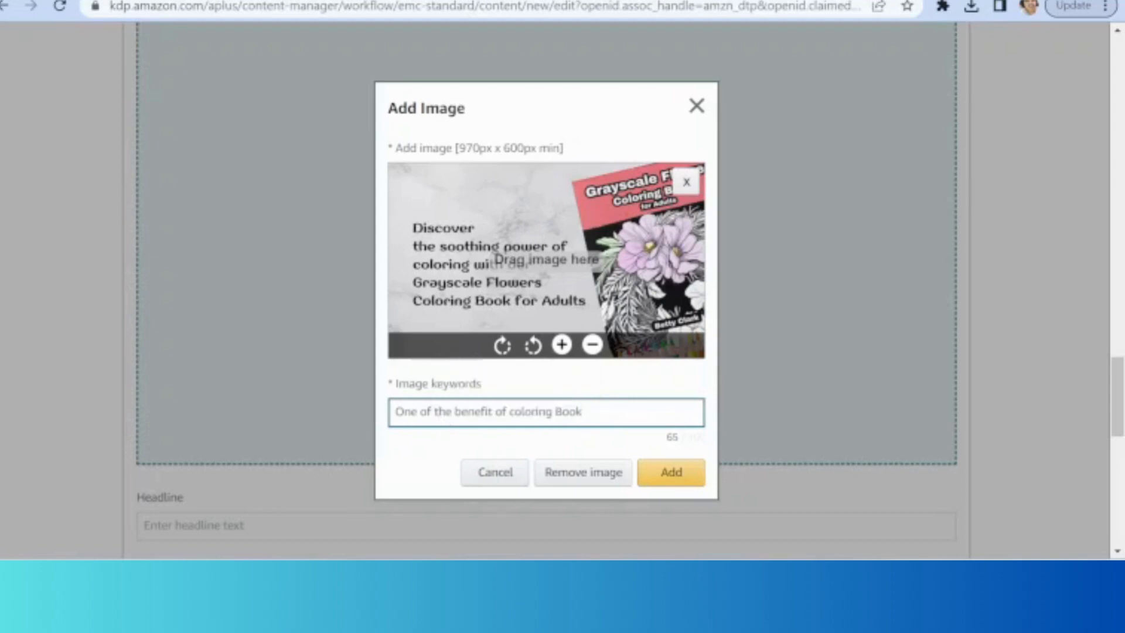
click(597, 419)
text(is)
text(it)
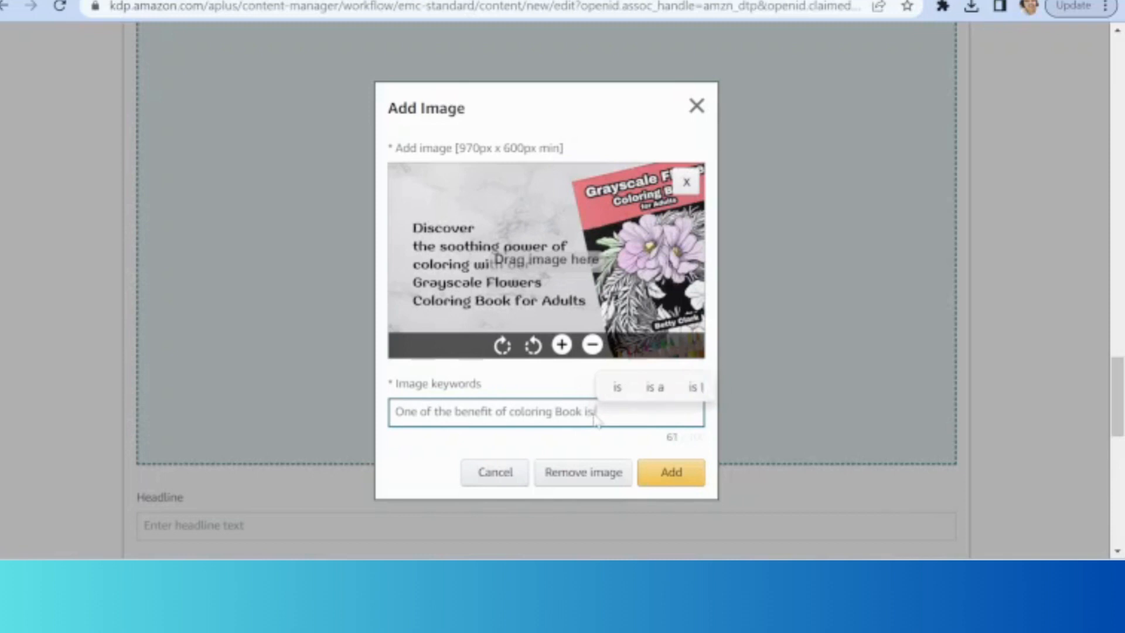
text(!)
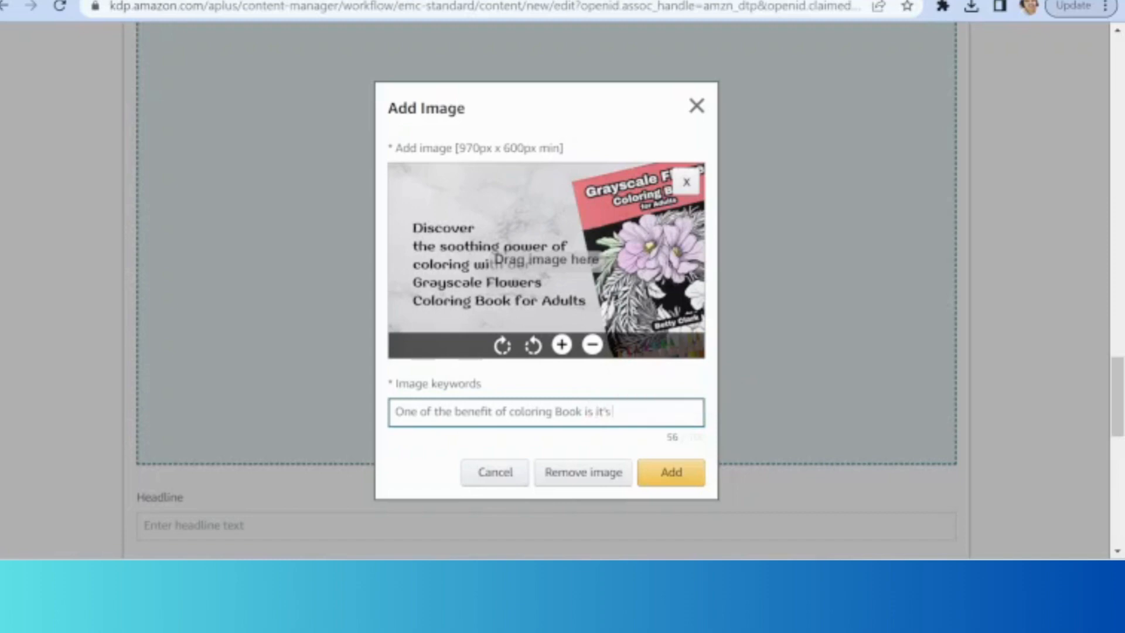
text(  soo)
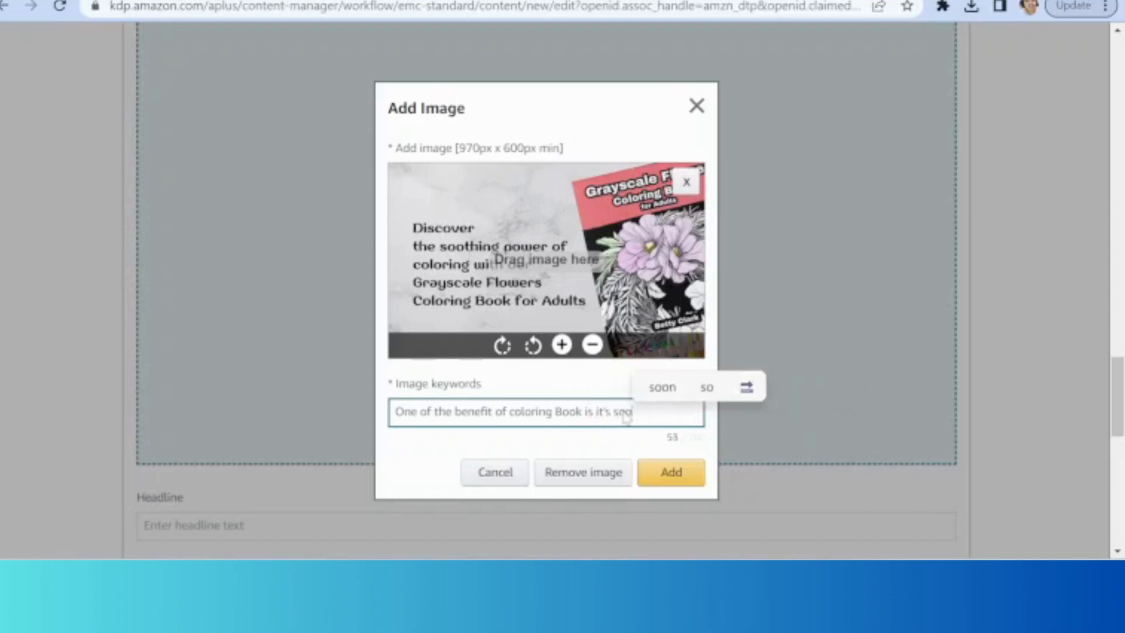
text(thing po)
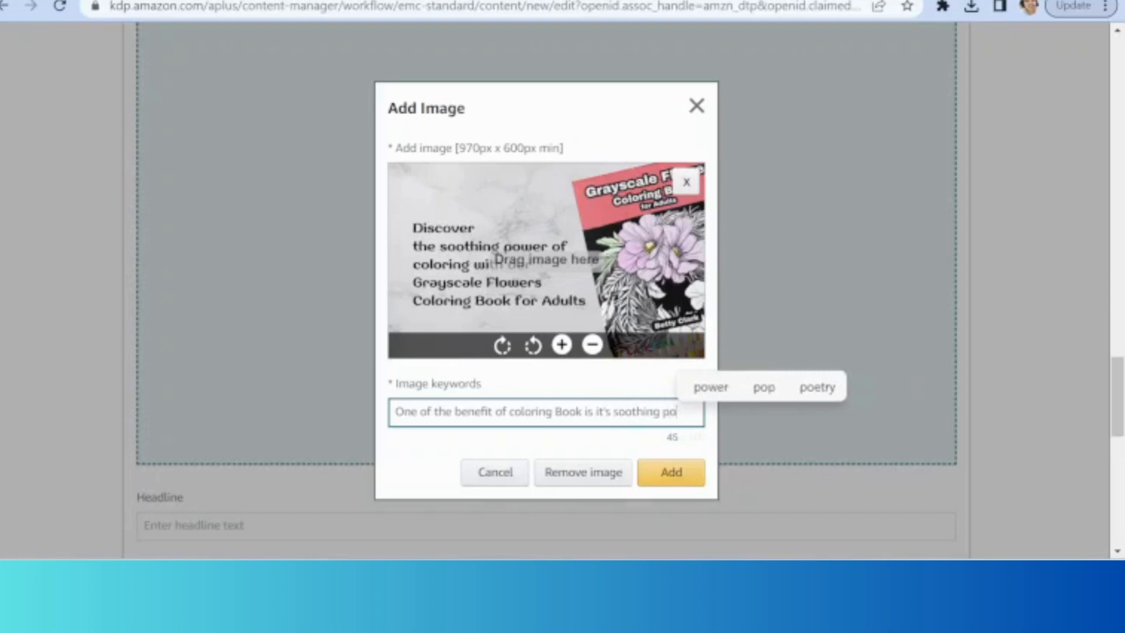
text(wer)
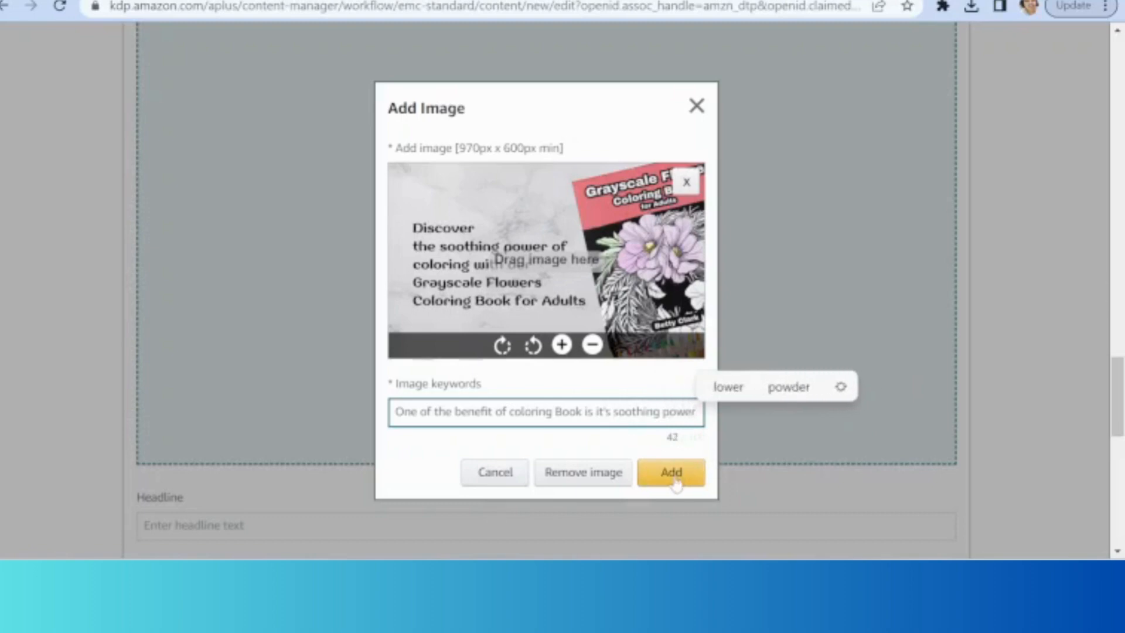
text(.)
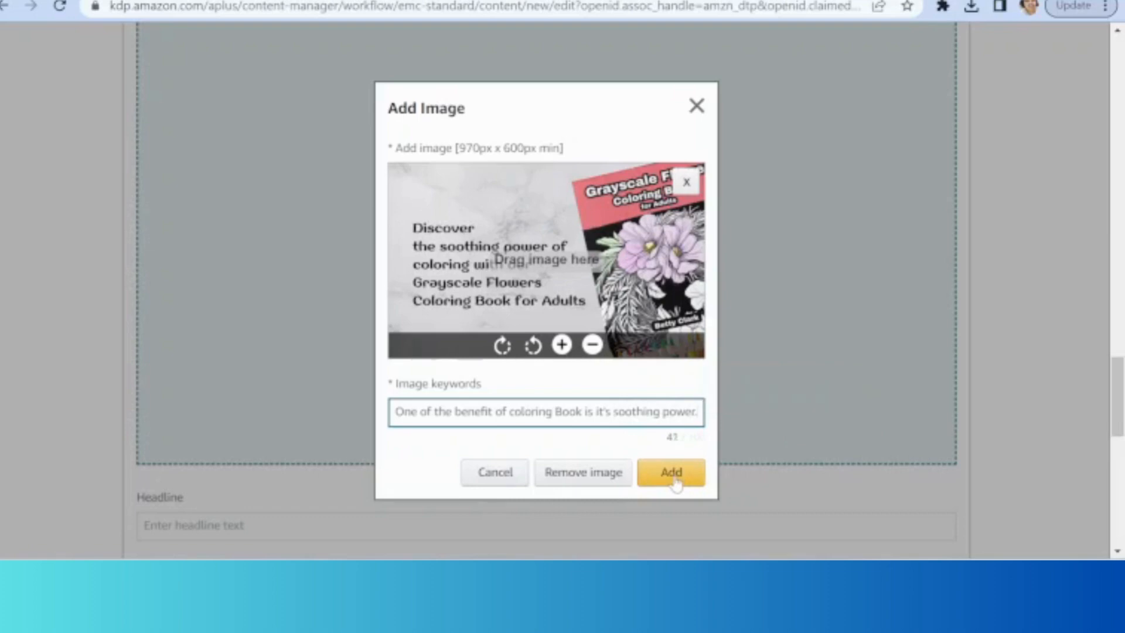
click(674, 479)
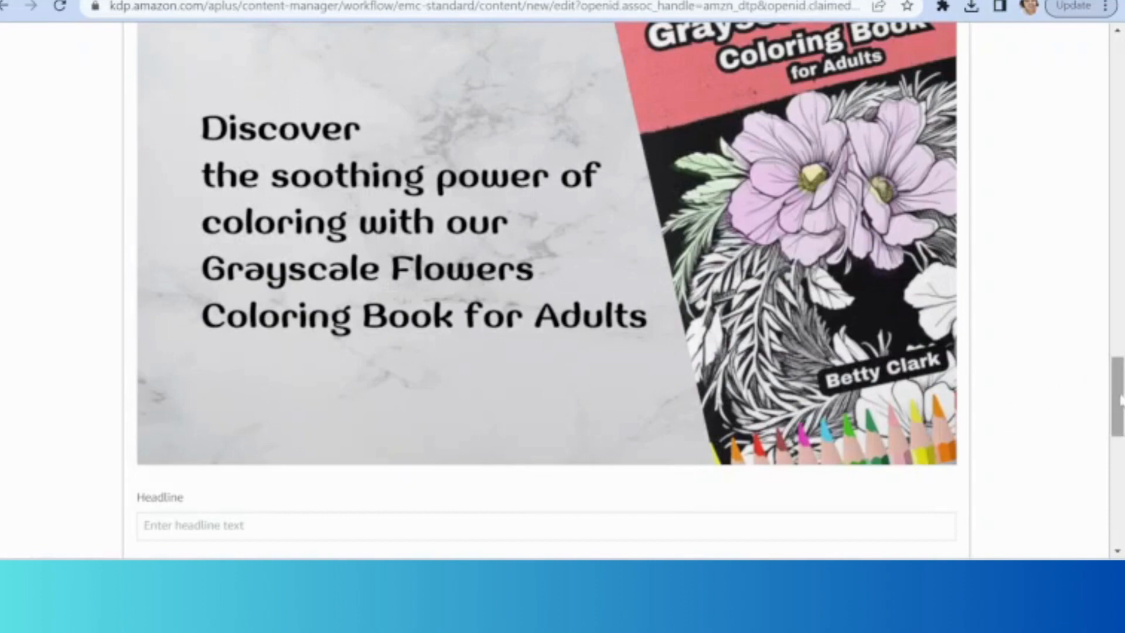
Add another Standard Image Header With Text module at the end of the content.
drag(1118, 402, 1117, 504)
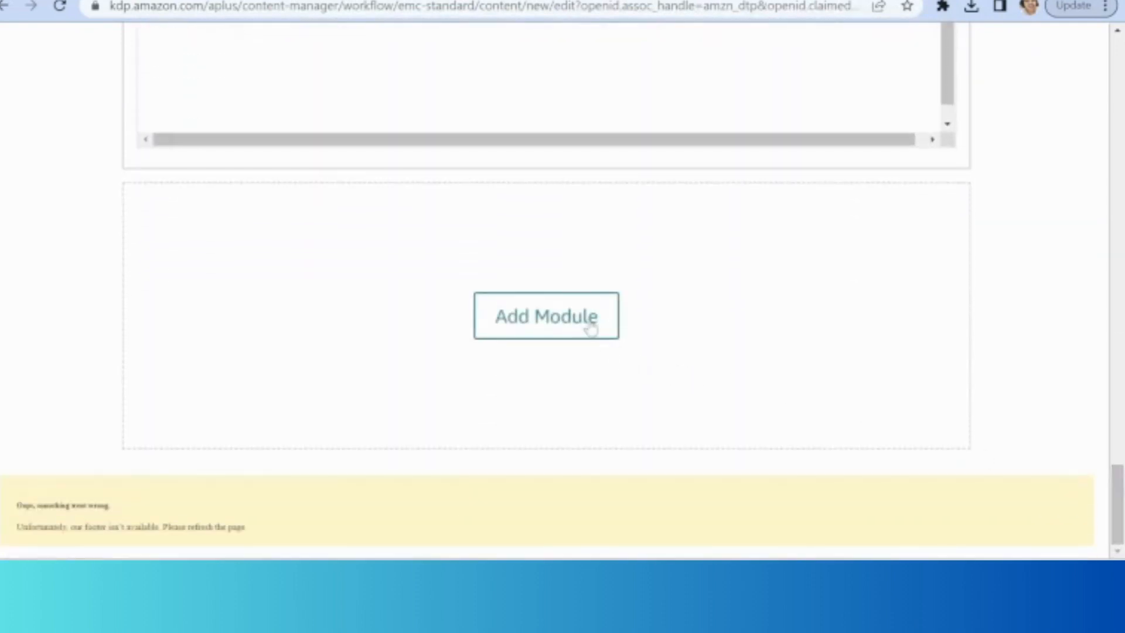
click(592, 326)
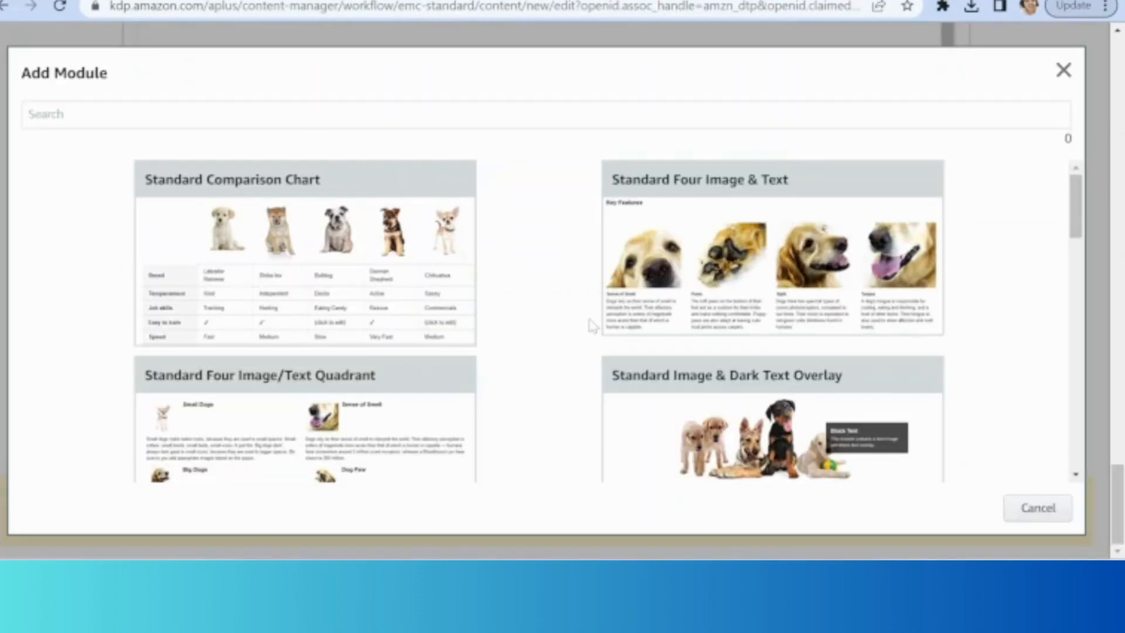
click(1075, 417)
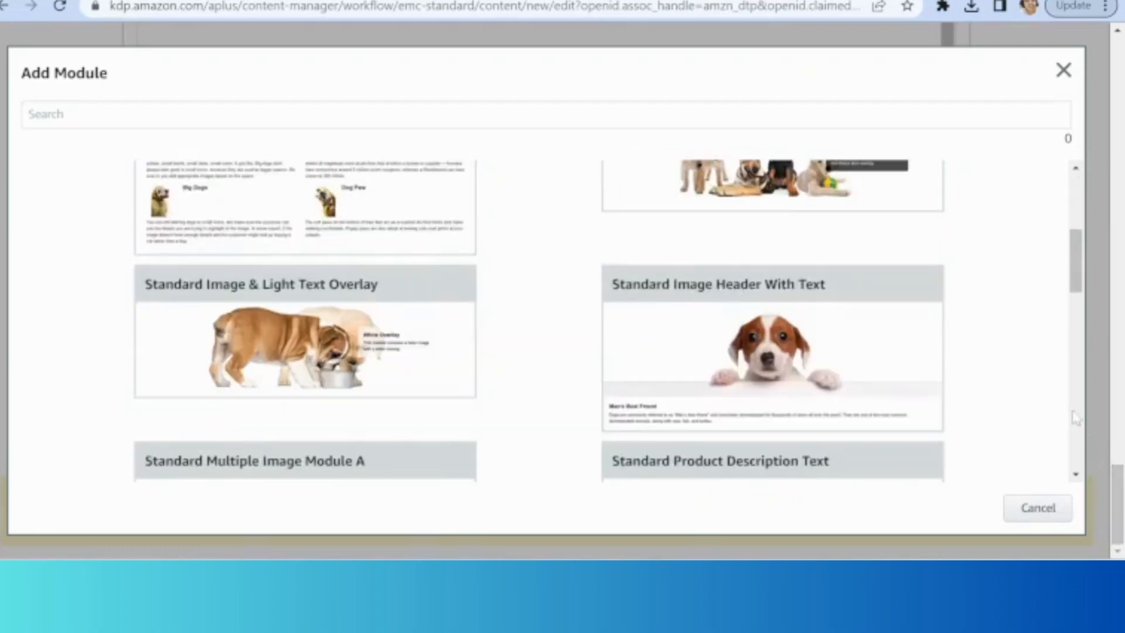
click(802, 382)
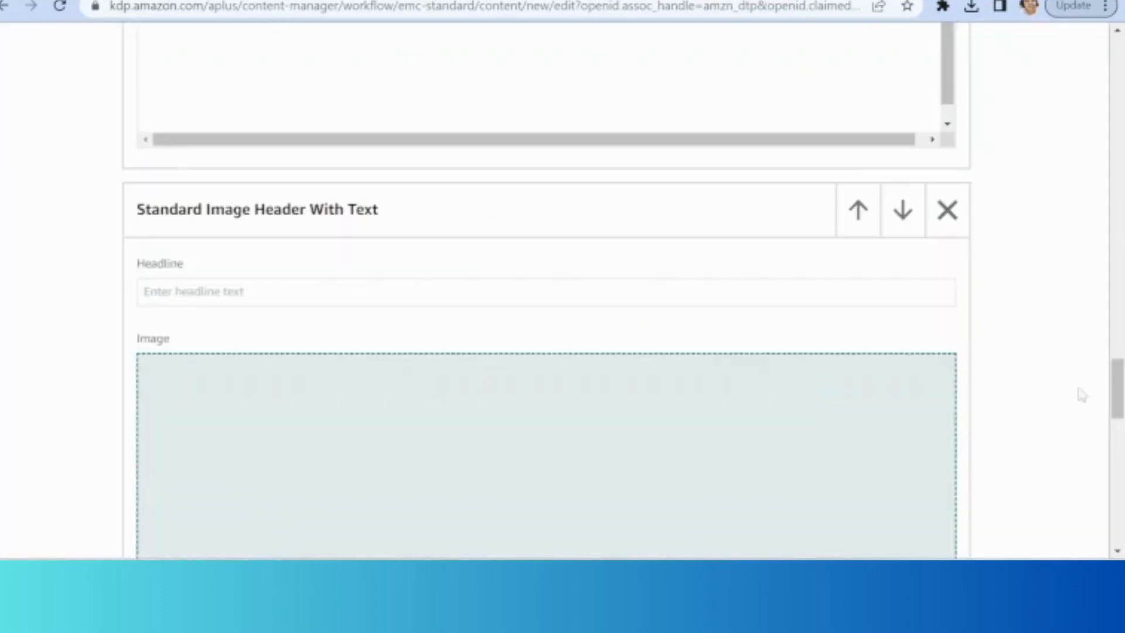
Load image file 3 from the Discover folder as the new header module's image.
drag(1116, 391, 1116, 429)
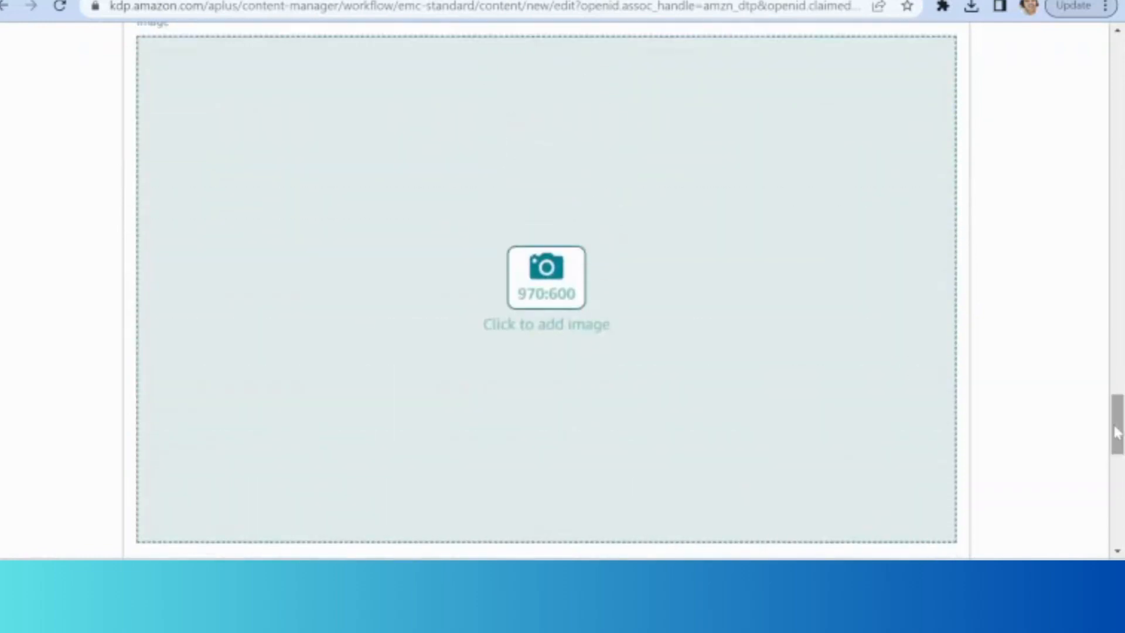
click(562, 291)
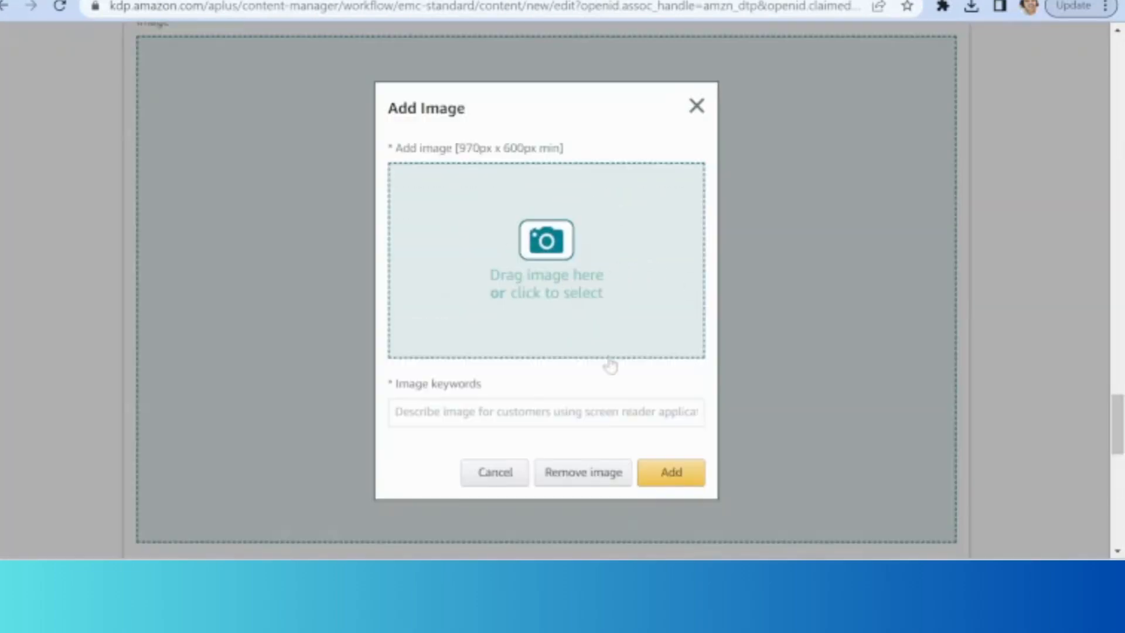
click(541, 226)
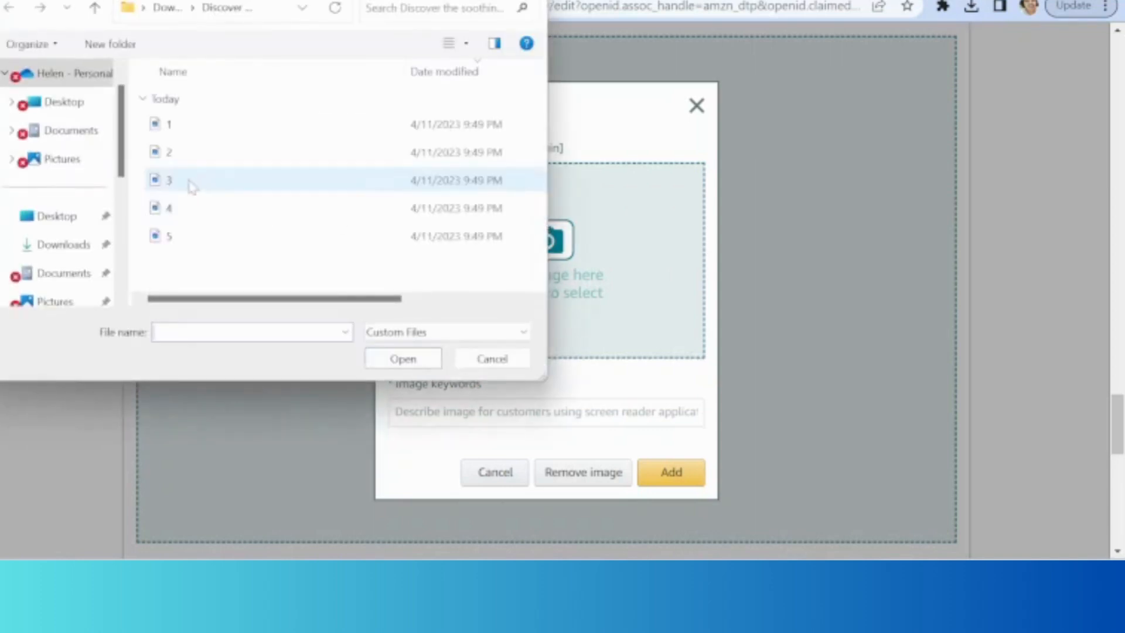
click(189, 186)
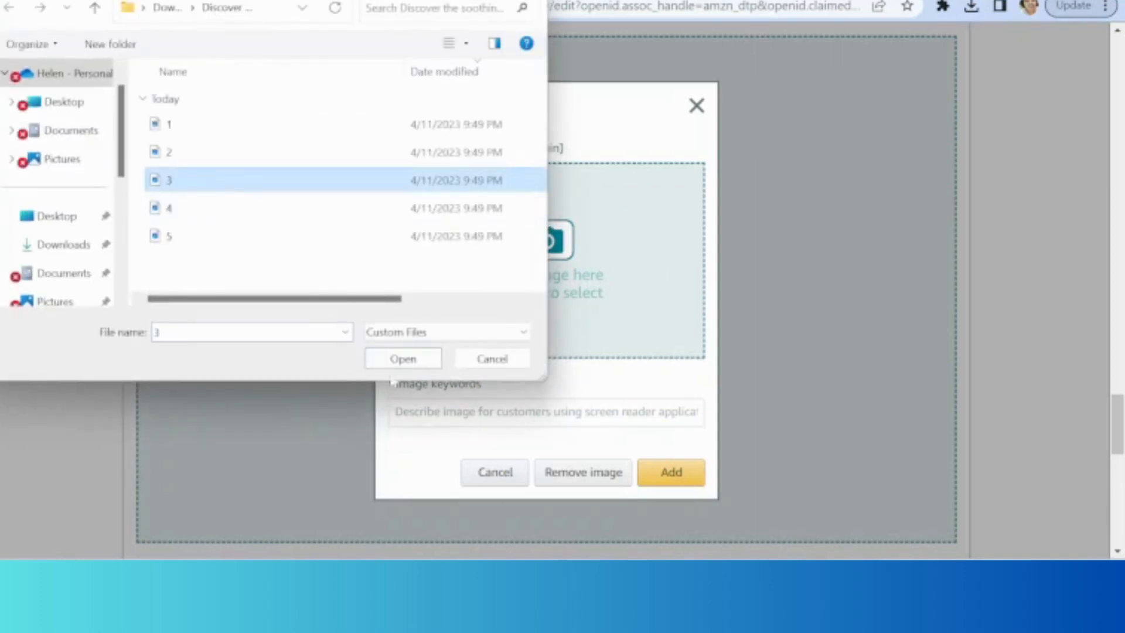
click(402, 358)
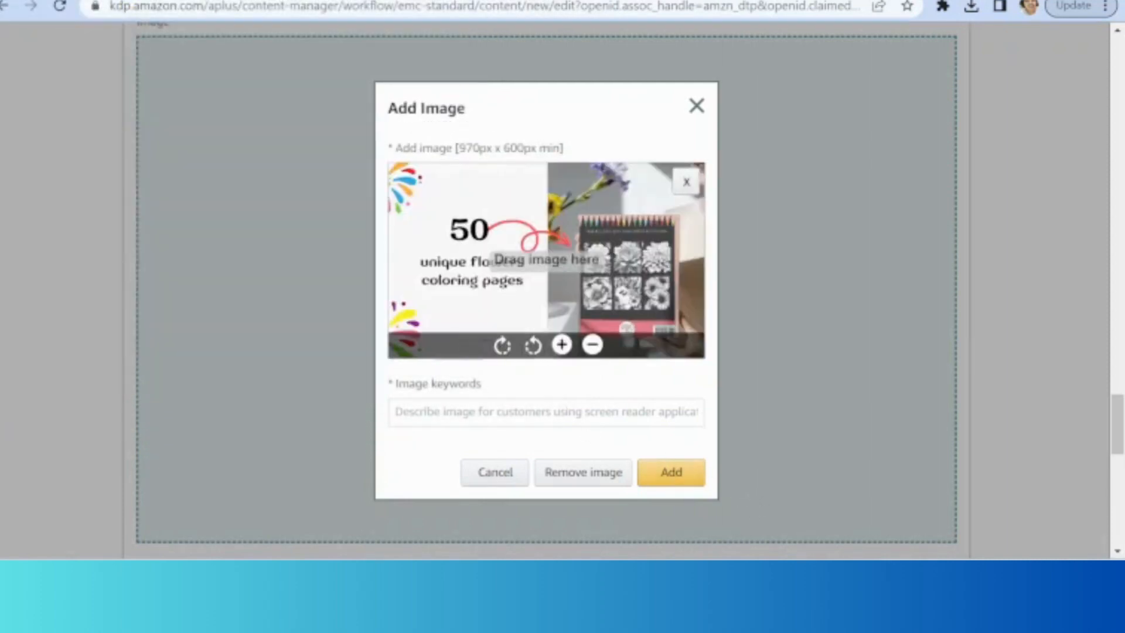
Enter image keywords starting with "50 unique flowers coloring pages for" for the coloring pages image.
click(546, 411)
text(50 )
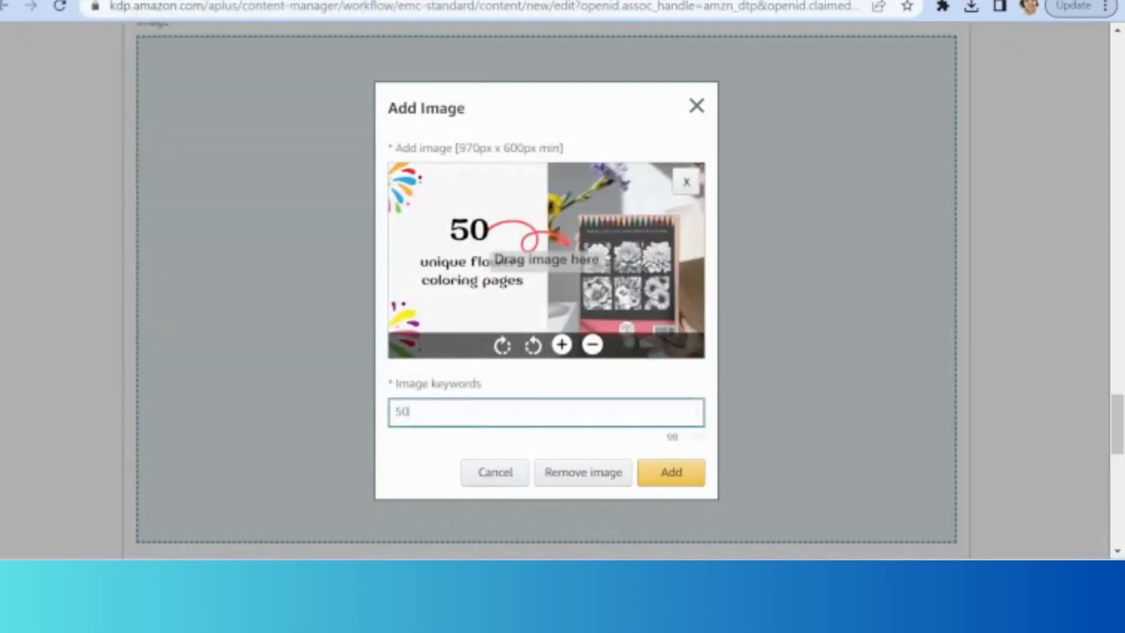
text(uni)
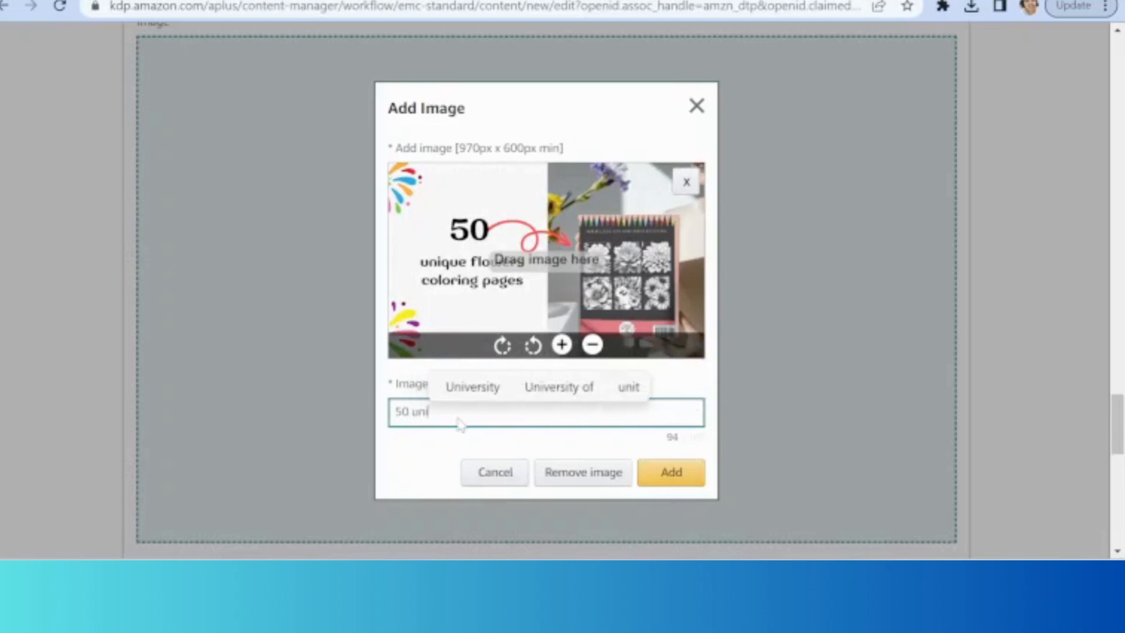
text(que )
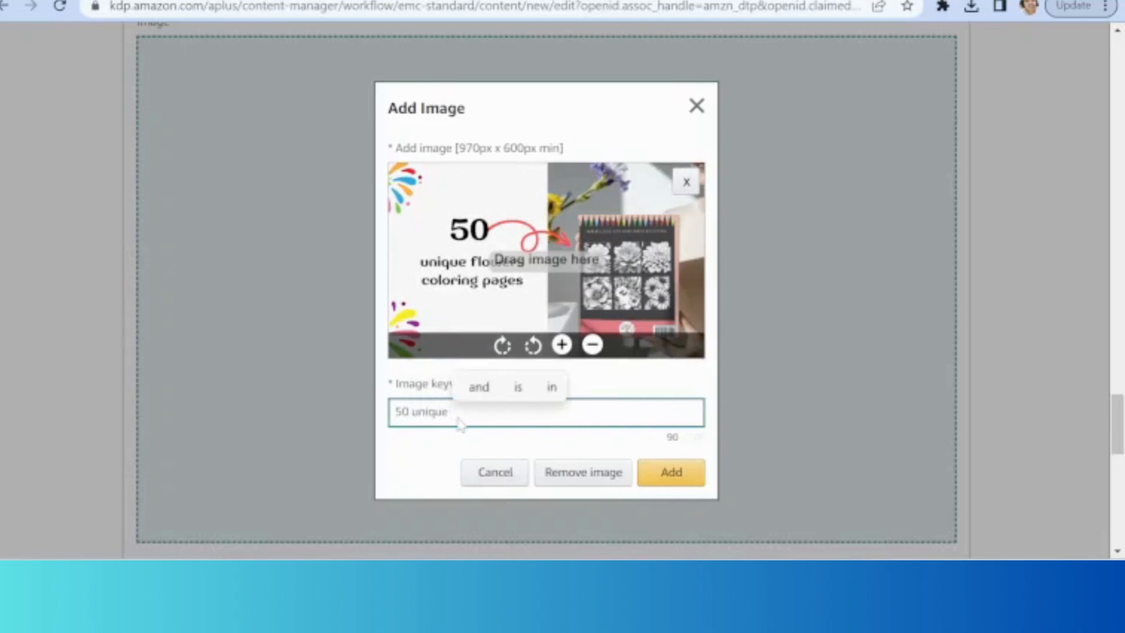
text(flower)
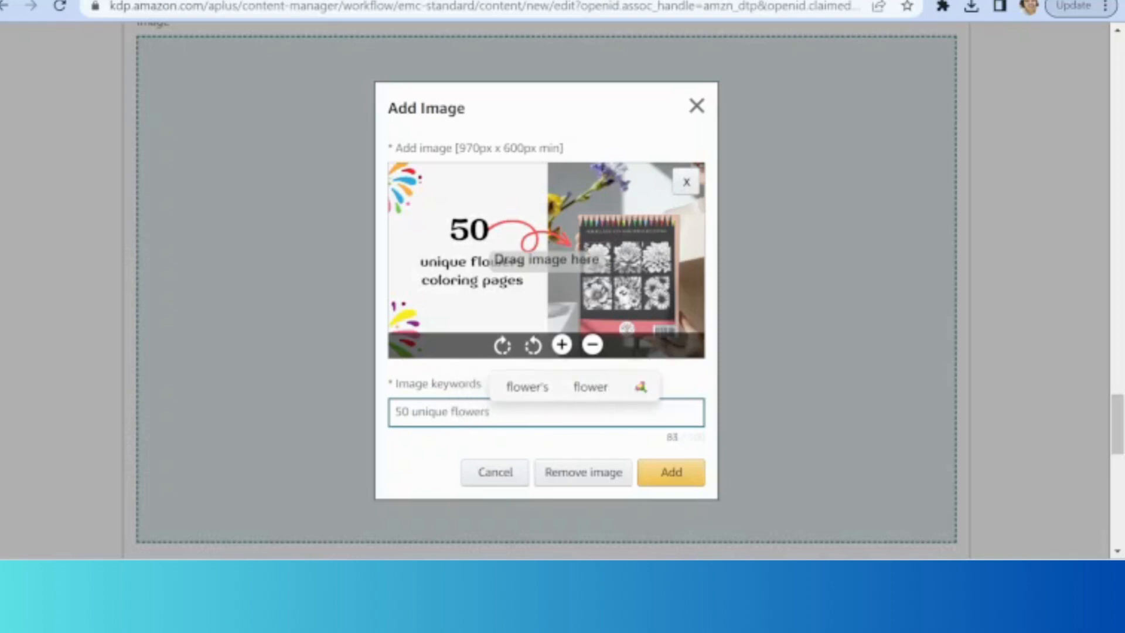
text(s )
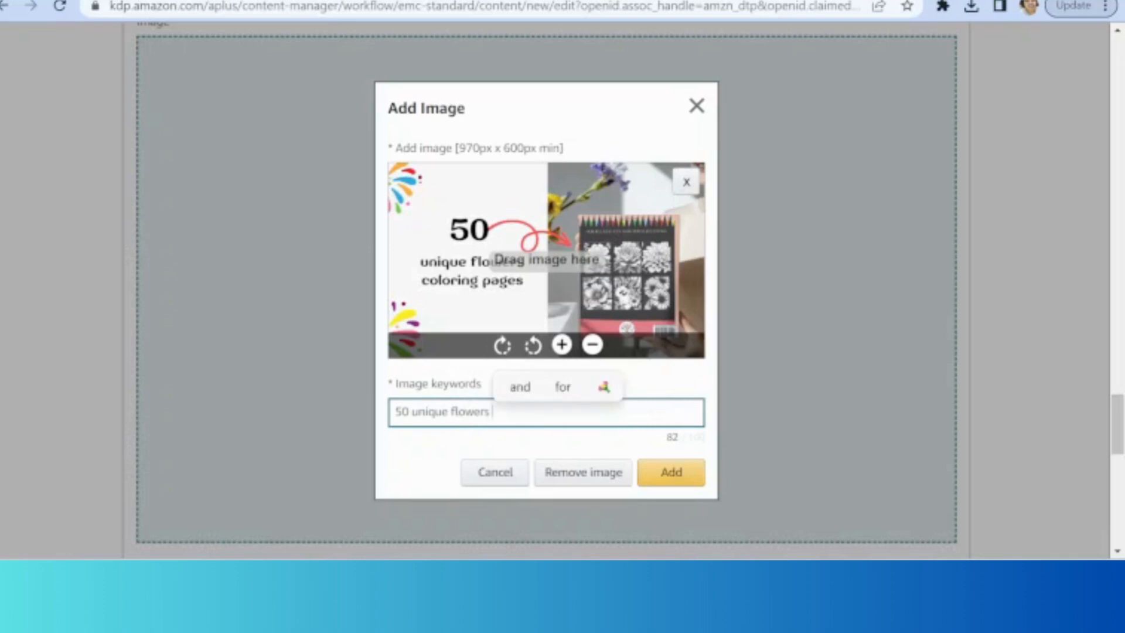
text(color)
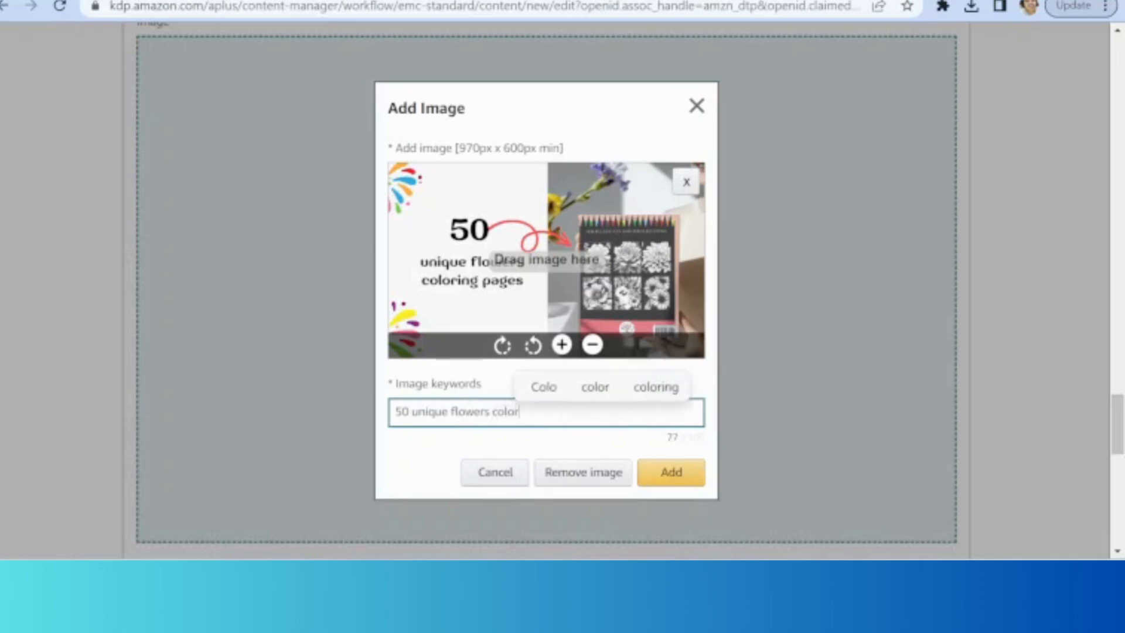
text(ing pa)
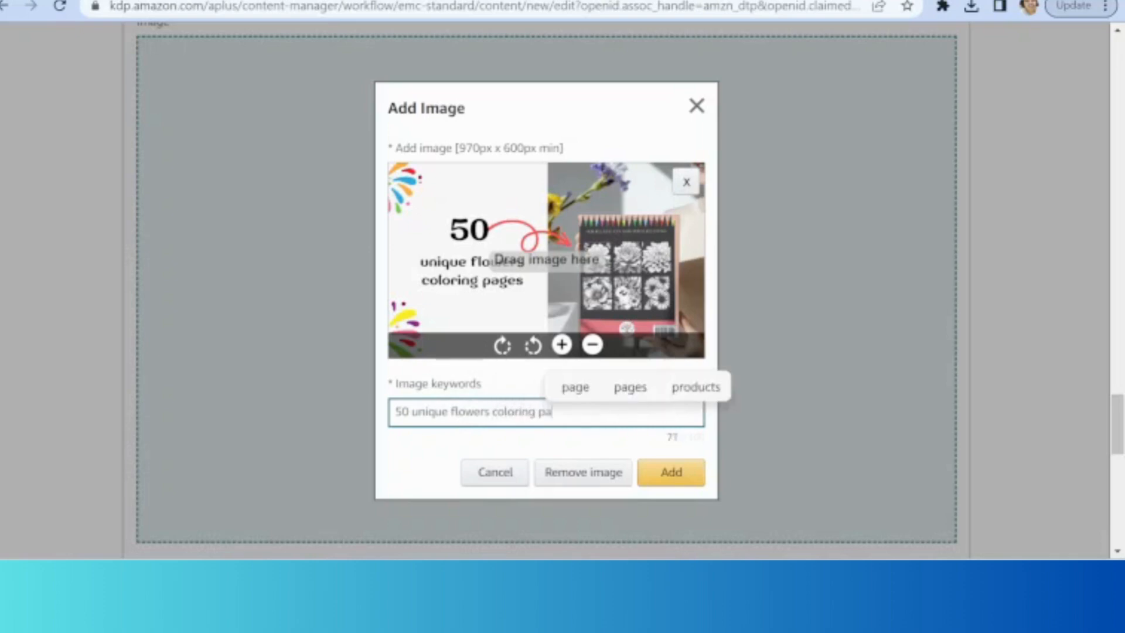
text(ges f)
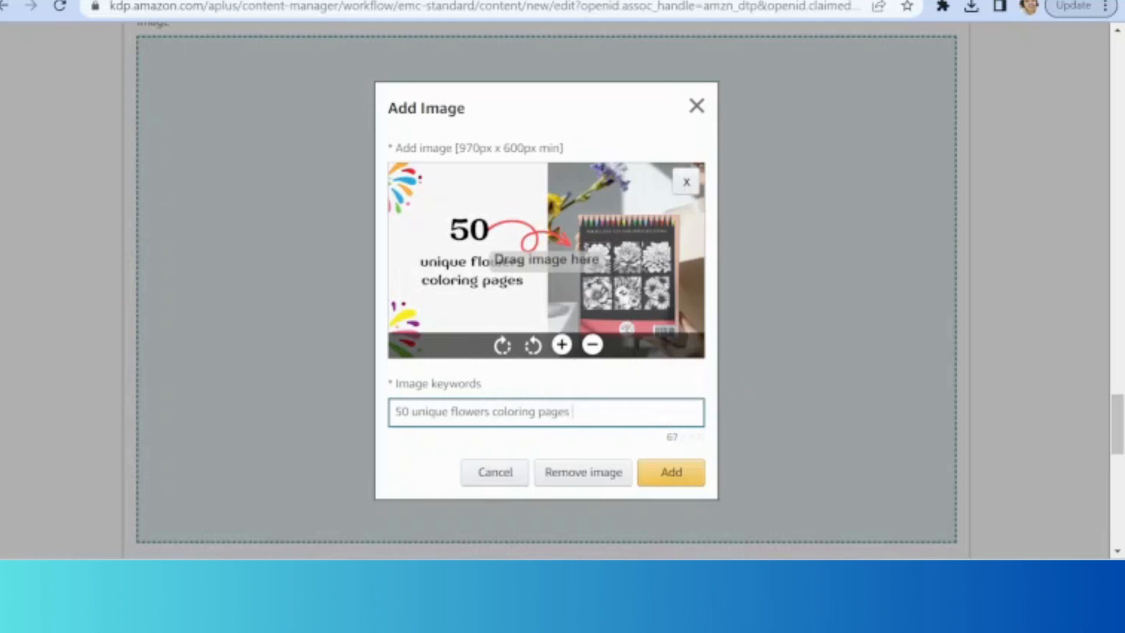
text(or)
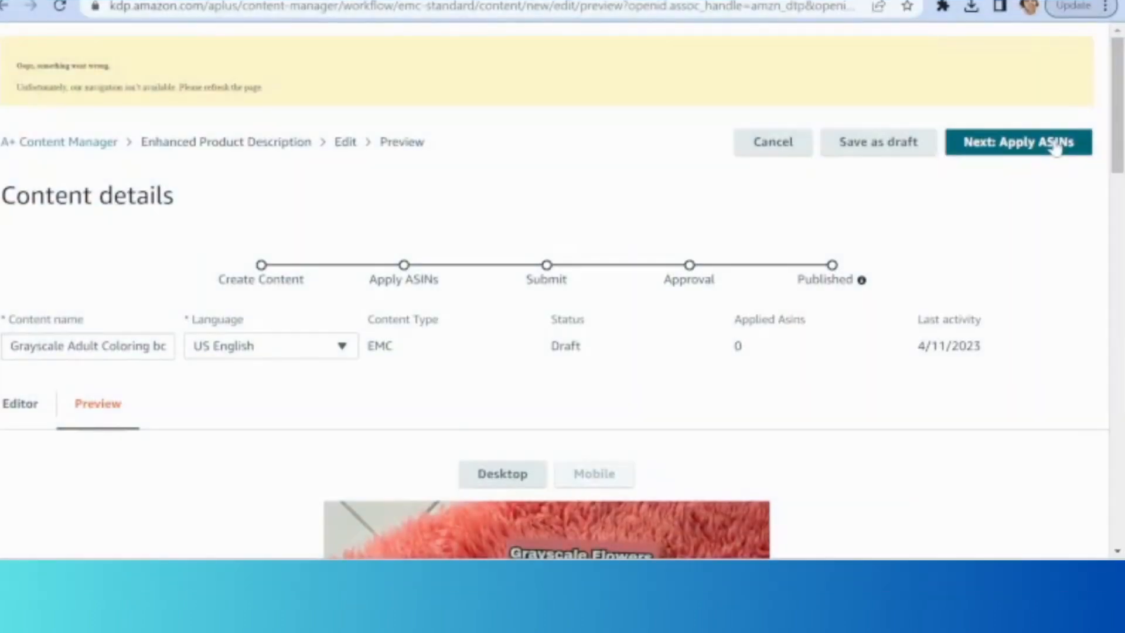
Proceed to applying ASINs, then switch to the Word document of links and select the book's ASIN B0C1DX56KJ.
click(1054, 148)
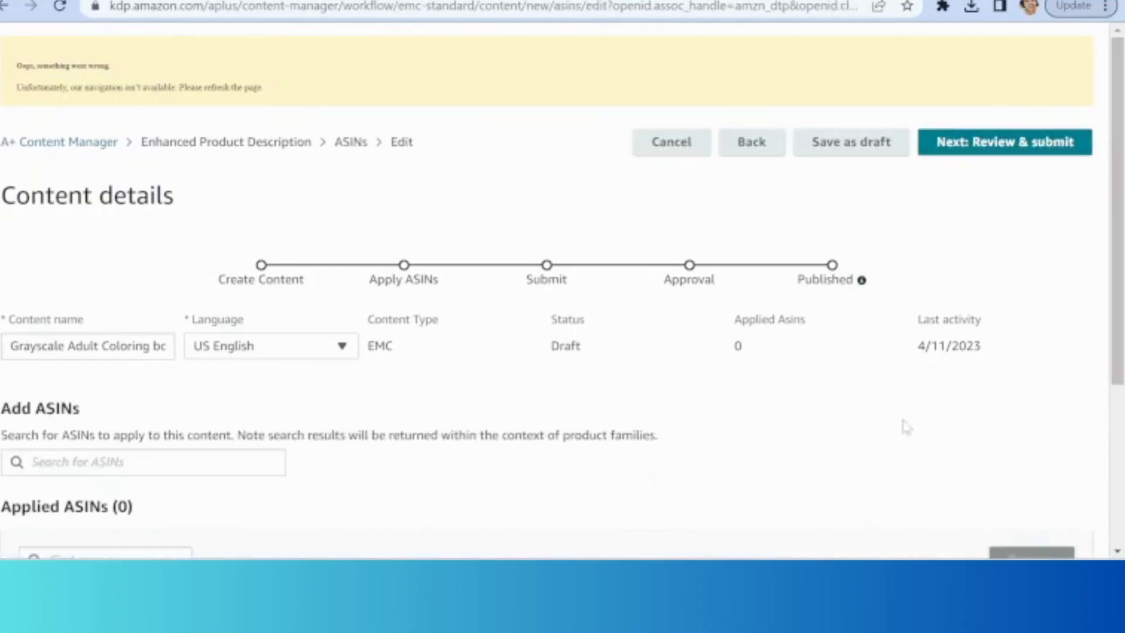
mouse_move(617, 574)
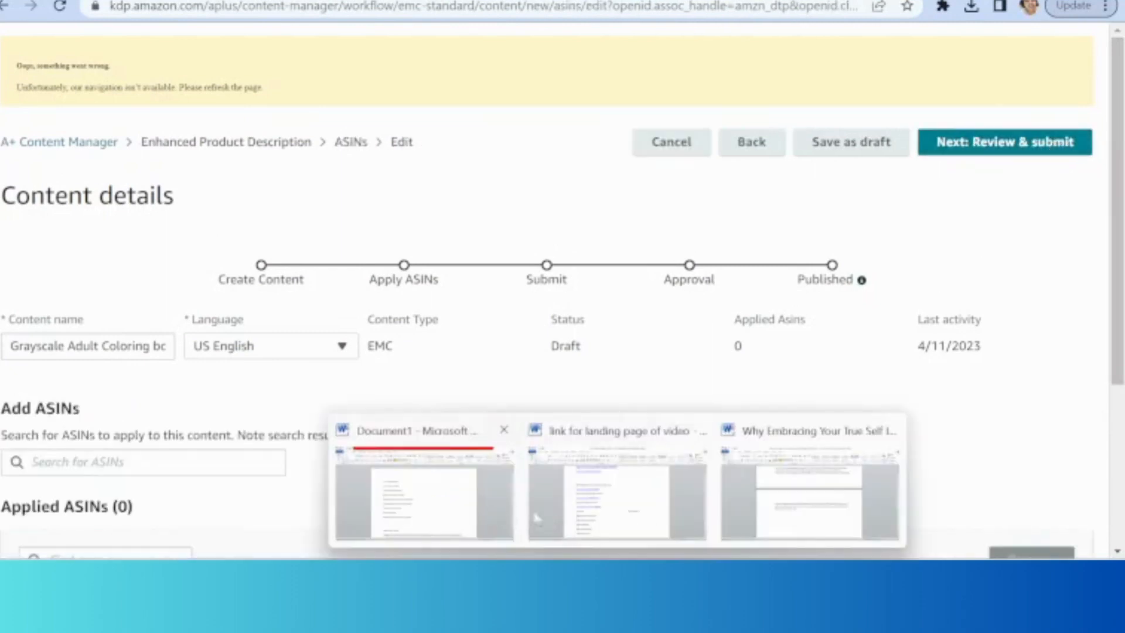
click(612, 522)
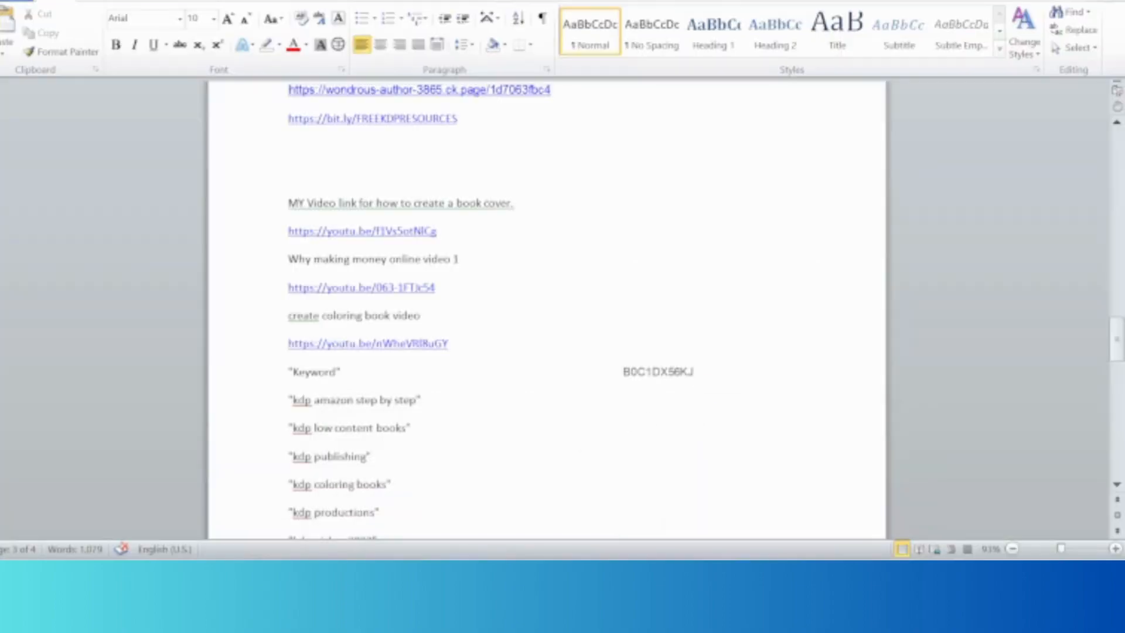
drag(622, 371, 703, 387)
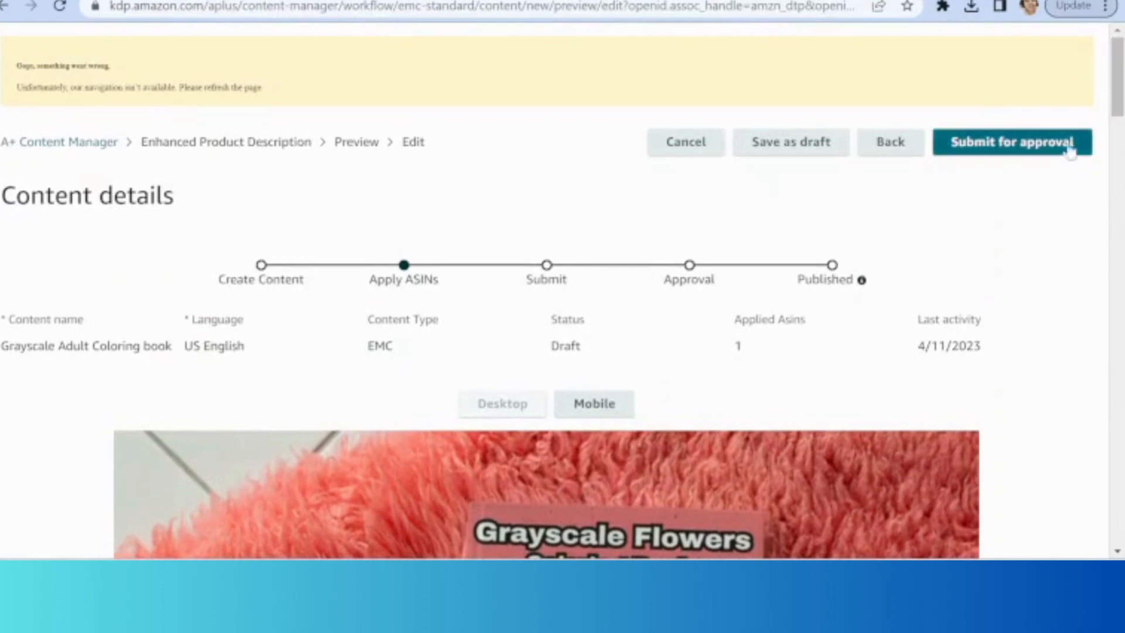
Submit the A+ content for Amazon's approval and confirm the submission.
click(1022, 144)
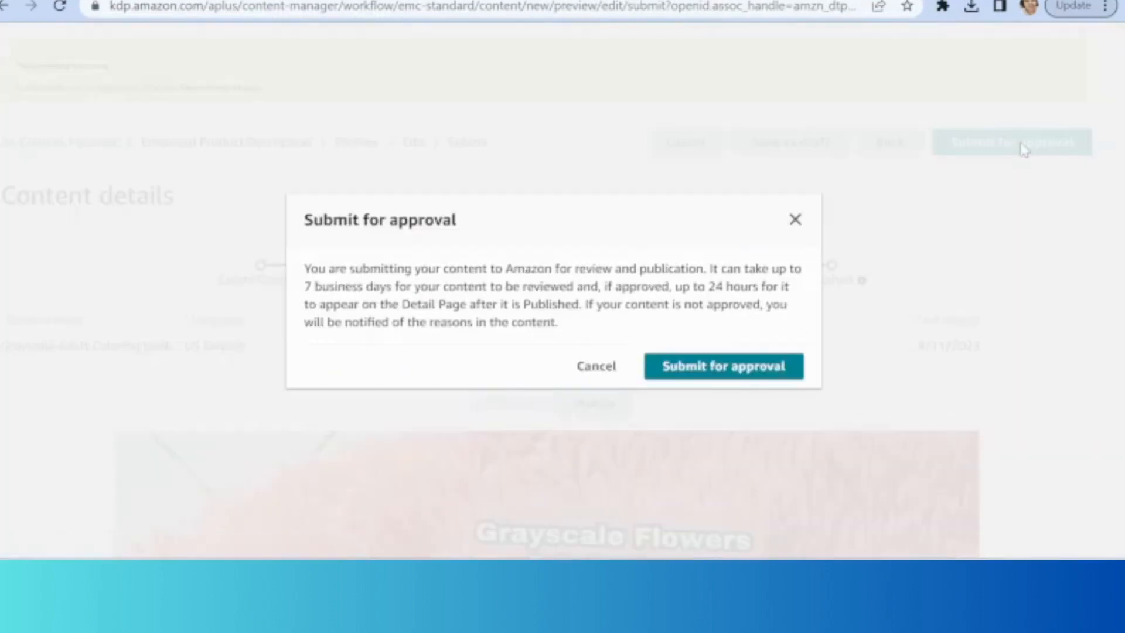
click(746, 368)
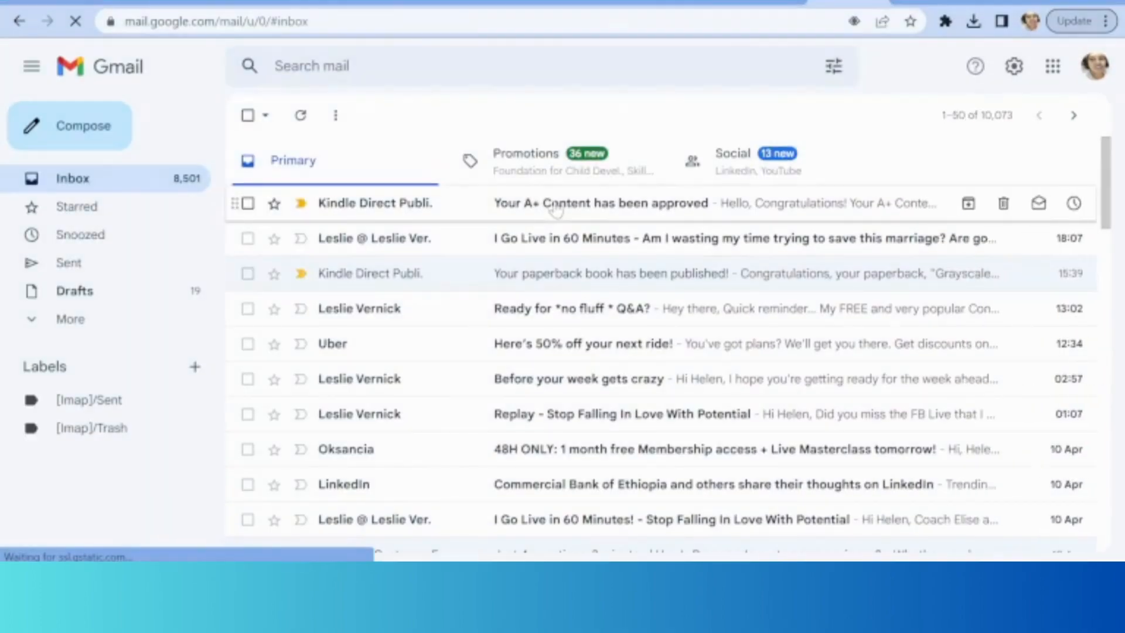
Open the A+ Content approval email in Gmail and examine the From the Publisher images on the book's Amazon product page.
click(554, 208)
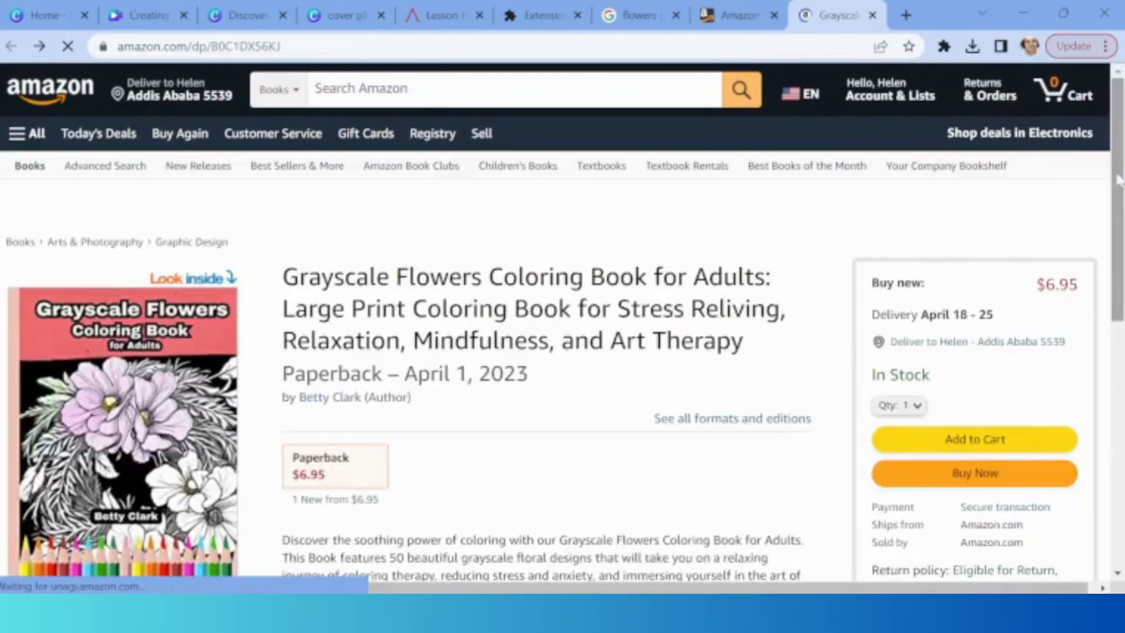
scroll(1118, 173, down, 10)
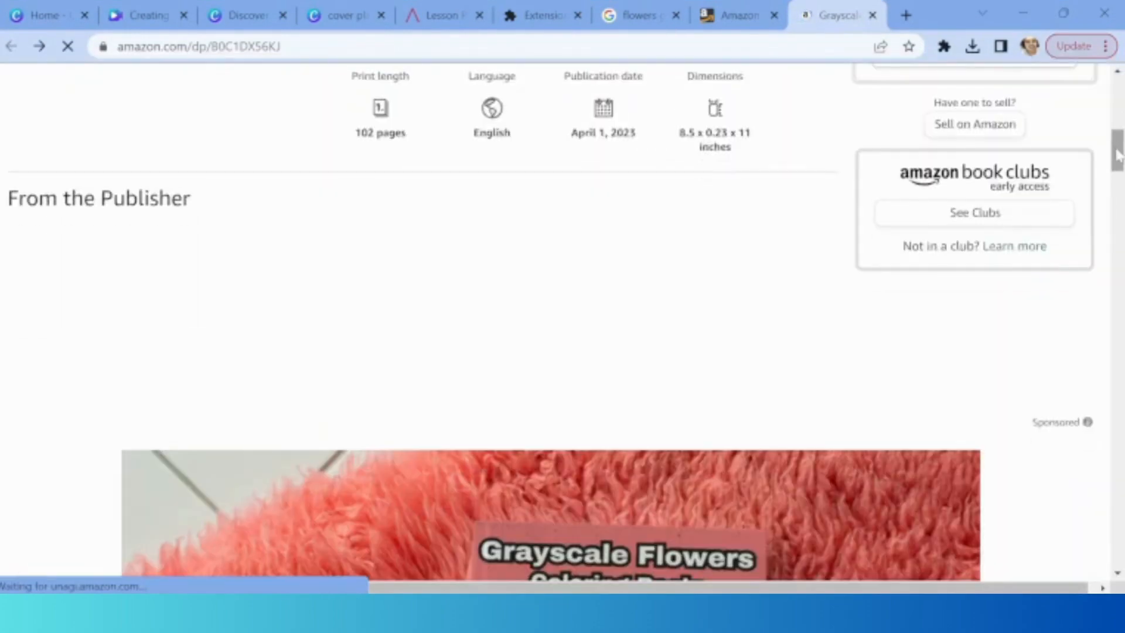
drag(1116, 150, 1117, 371)
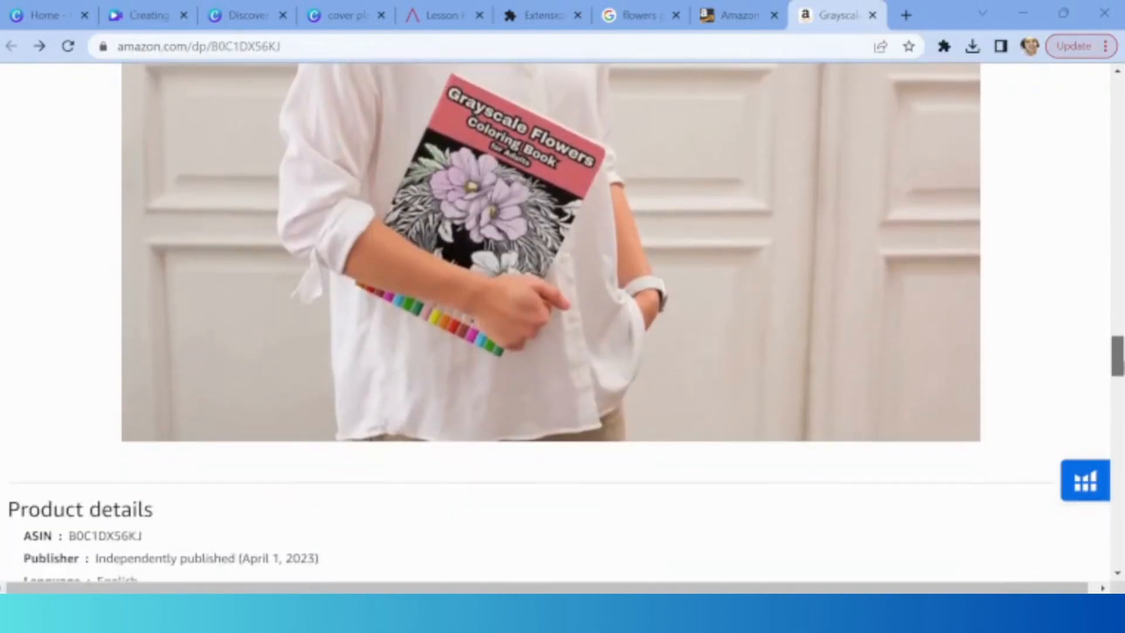
scroll(562, 293, up, 2)
scroll(563, 293, down, 2)
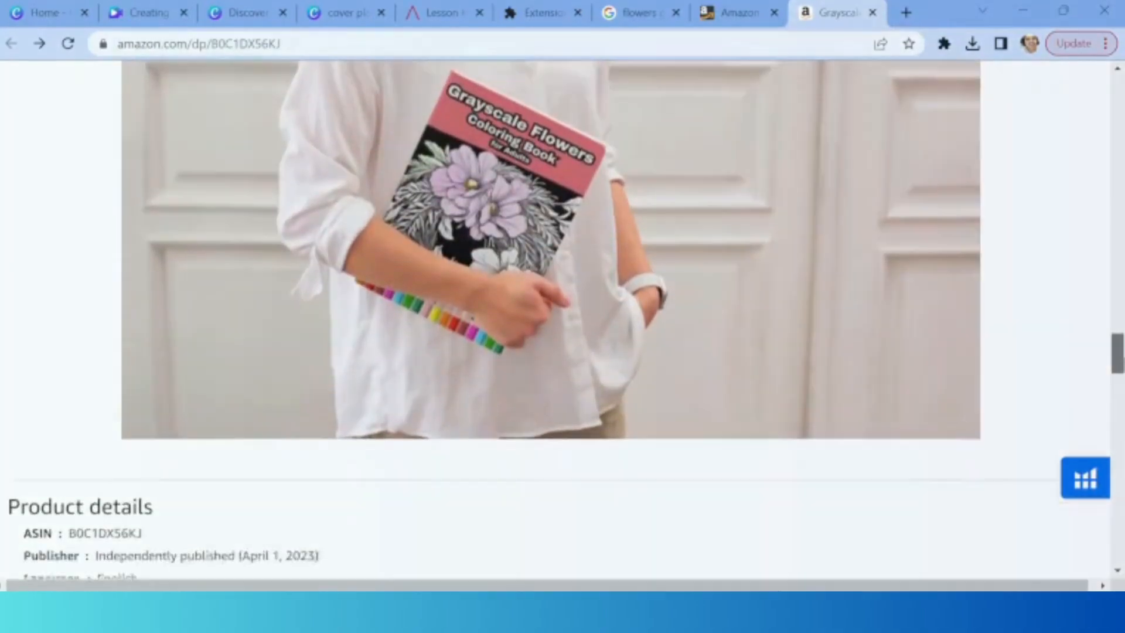